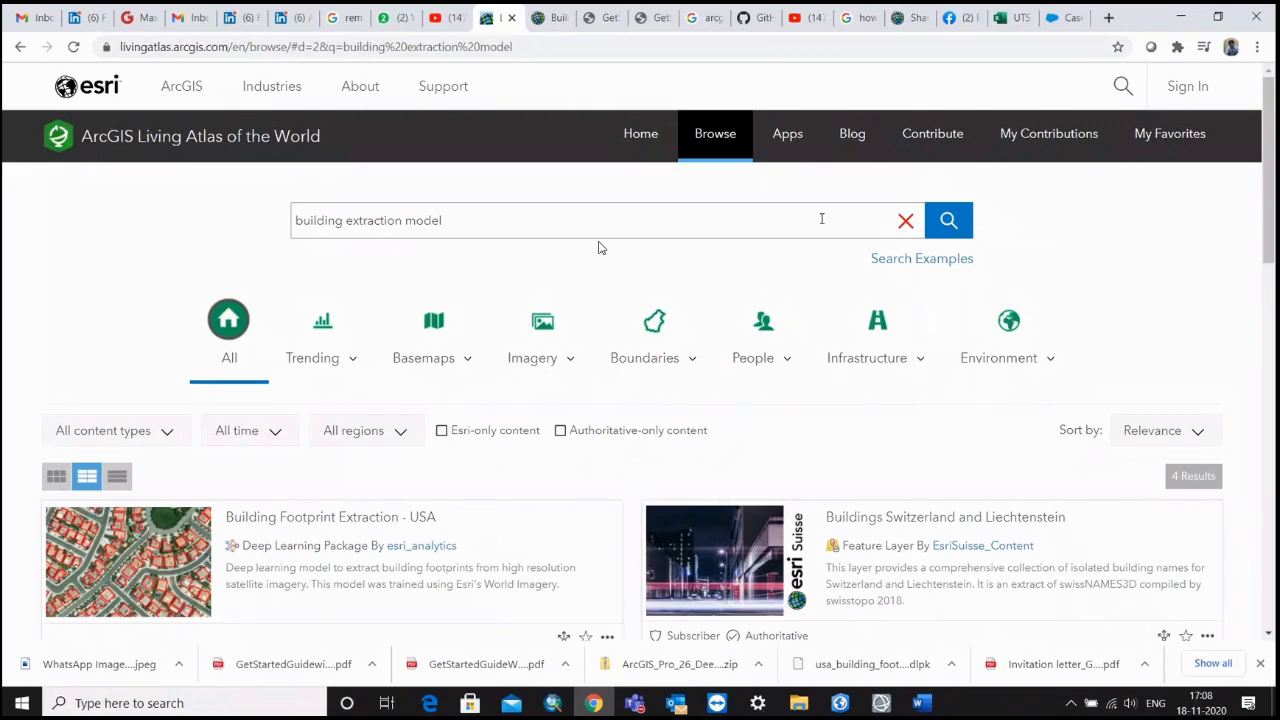
Step: Review the item page of the Building Footprint Extraction - USA model and its ArcGIS Pro getting-started guide
{"action": "scroll", "coordinate": [240, 376], "scroll_direction": "down", "scroll_amount": 2}
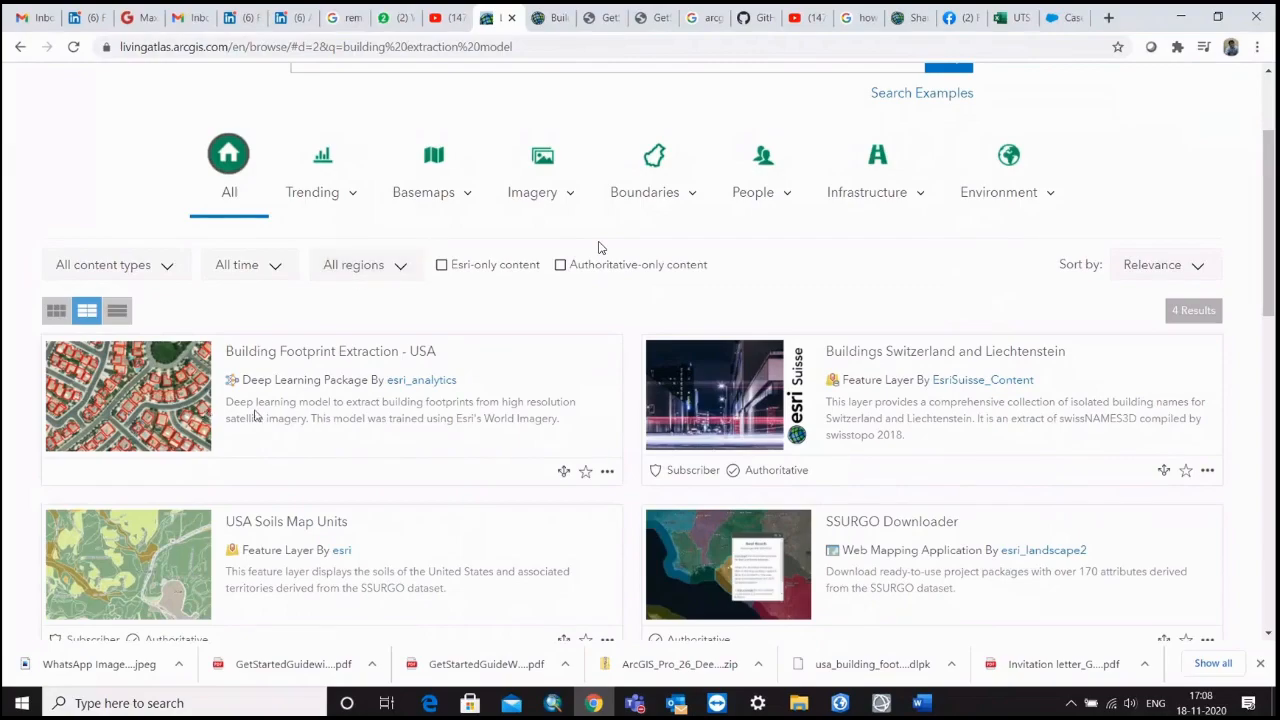
{"action": "left_click", "coordinate": [197, 421]}
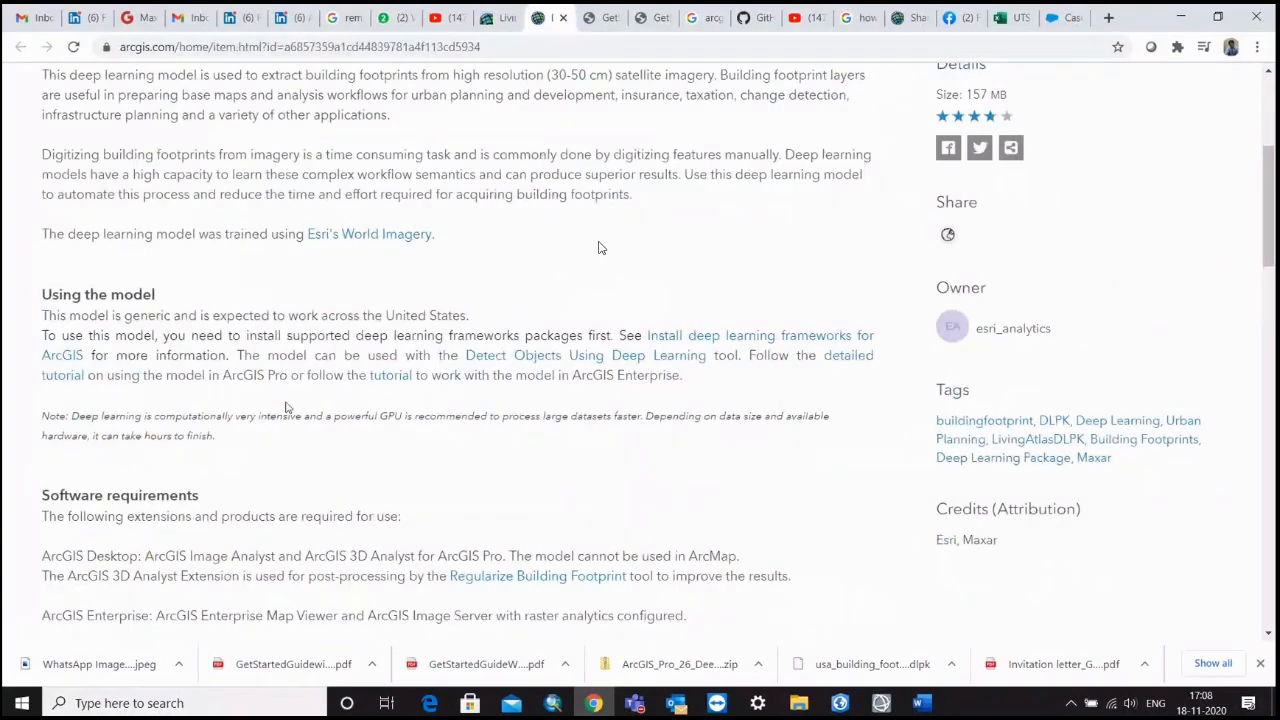
{"action": "scroll", "coordinate": [599, 247], "scroll_direction": "up", "scroll_amount": 3}
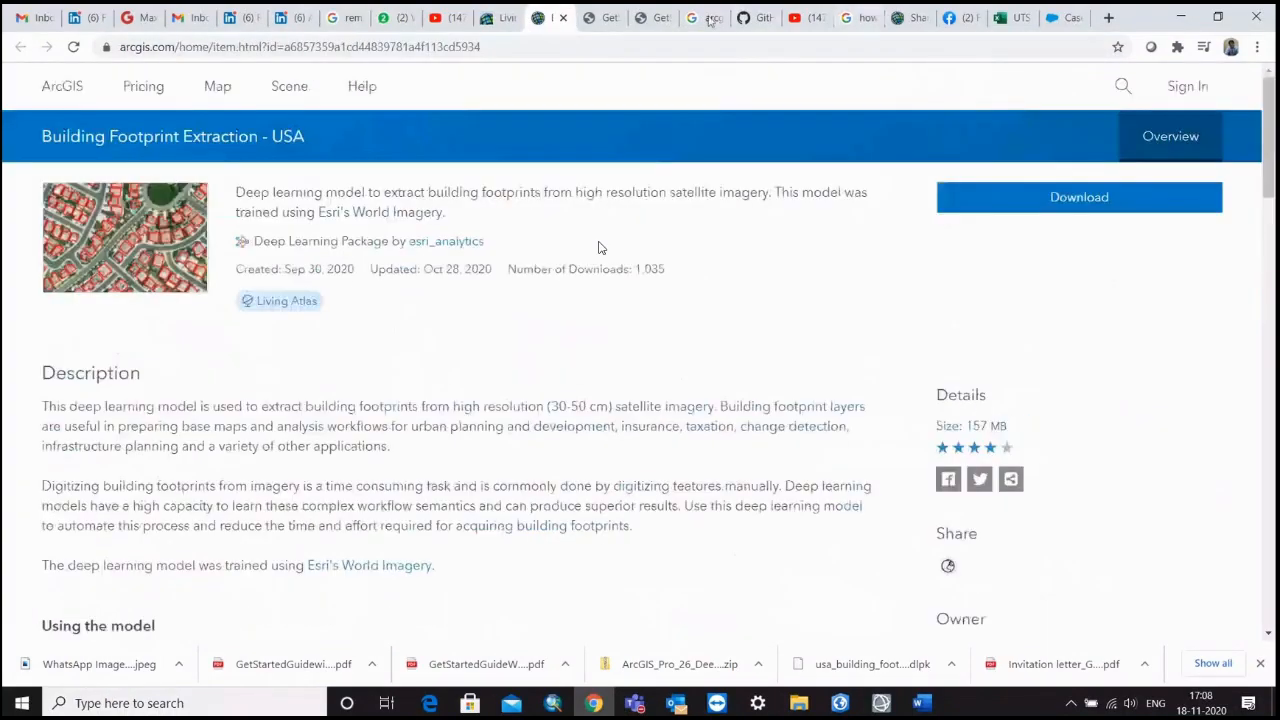
{"action": "left_click", "coordinate": [605, 18]}
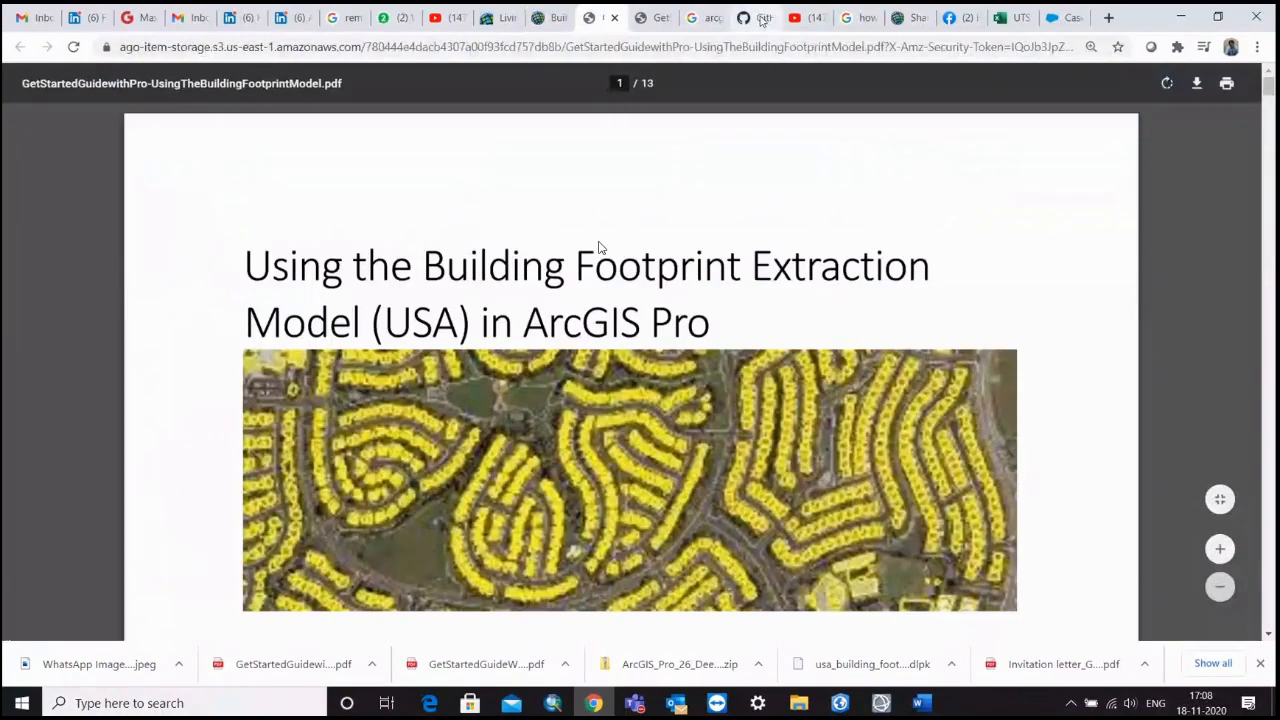
Step: Examine the Deep Learning Libraries installer downloads on Esri's deep-learning-frameworks GitHub page, and return to the Living Atlas page
{"action": "left_click", "coordinate": [745, 17]}
{"action": "scroll", "coordinate": [545, 330], "scroll_direction": "up", "scroll_amount": 4}
{"action": "scroll", "coordinate": [599, 247], "scroll_direction": "up", "scroll_amount": 10}
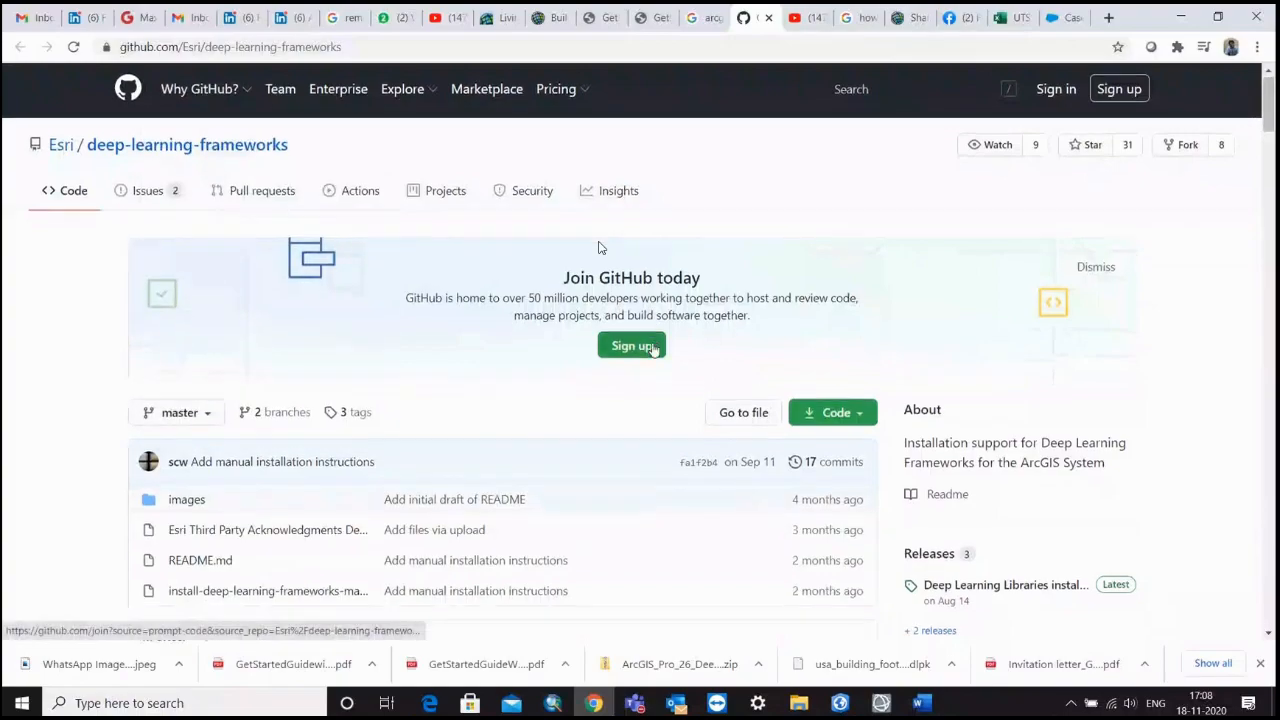
{"action": "scroll", "coordinate": [446, 404], "scroll_direction": "down", "scroll_amount": 8}
{"action": "scroll", "coordinate": [446, 404], "scroll_direction": "down", "scroll_amount": 5}
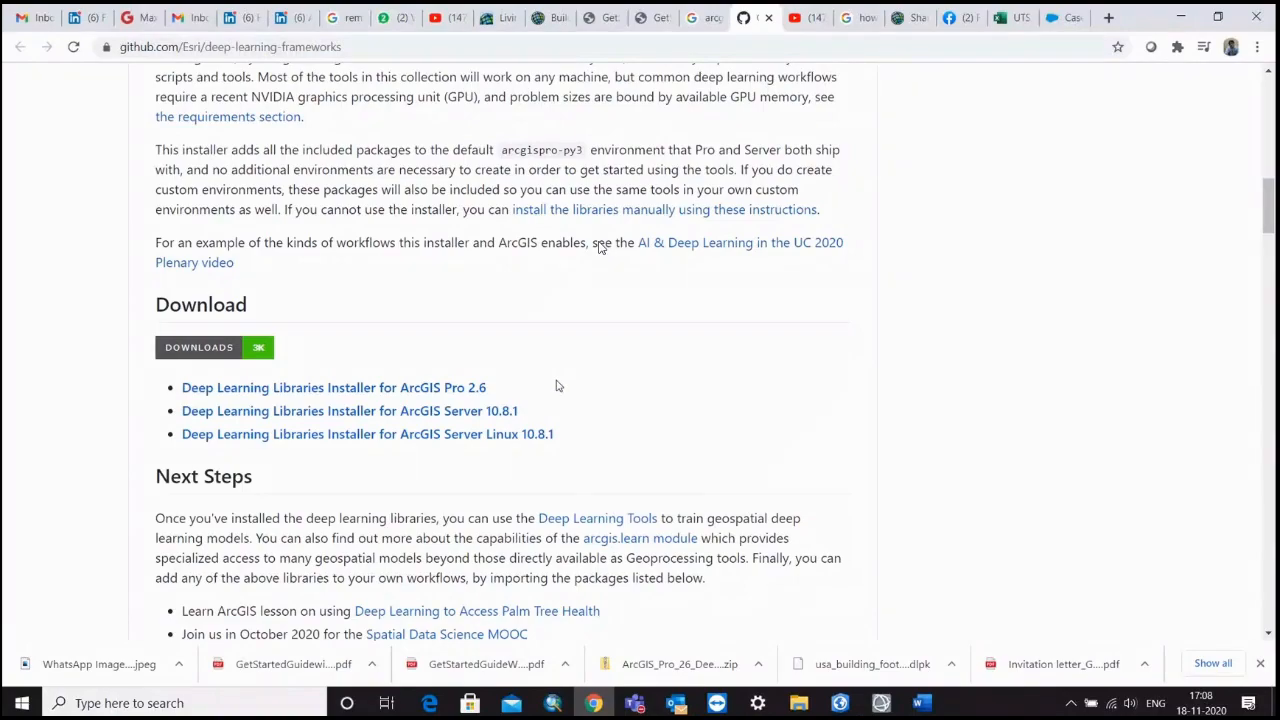
{"action": "scroll", "coordinate": [558, 386], "scroll_direction": "down", "scroll_amount": 1}
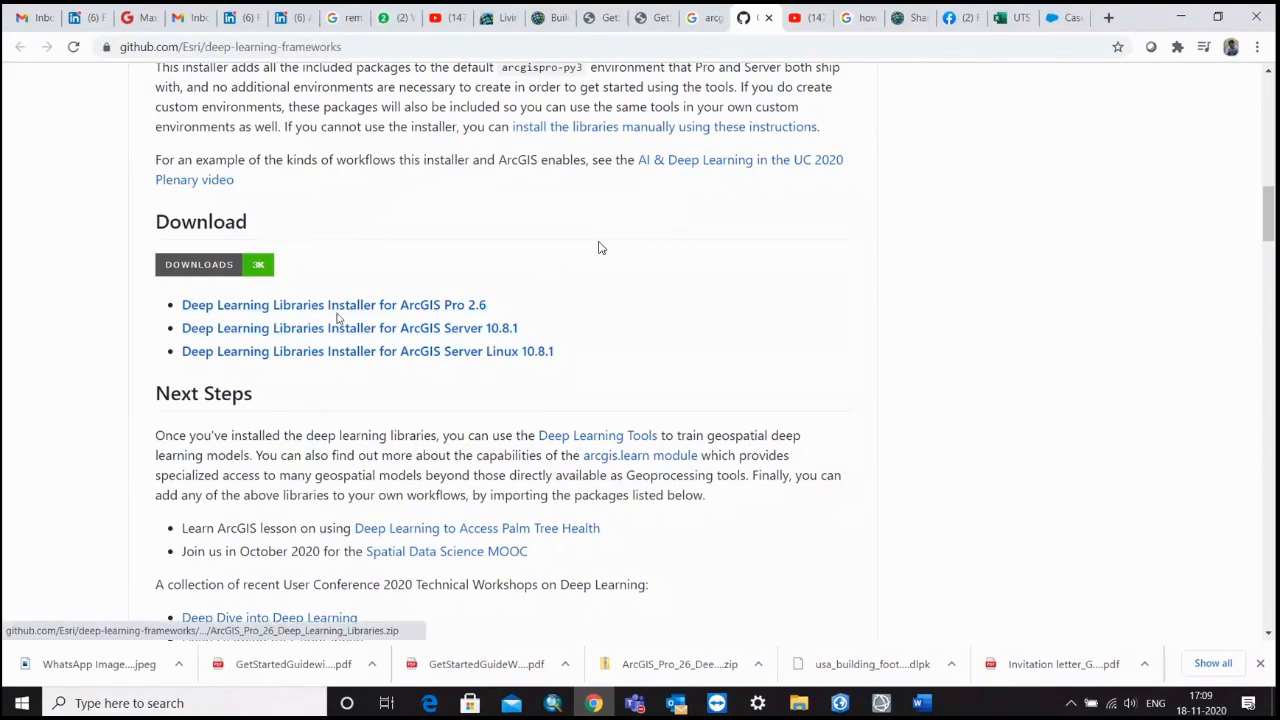
{"action": "left_click", "coordinate": [507, 18]}
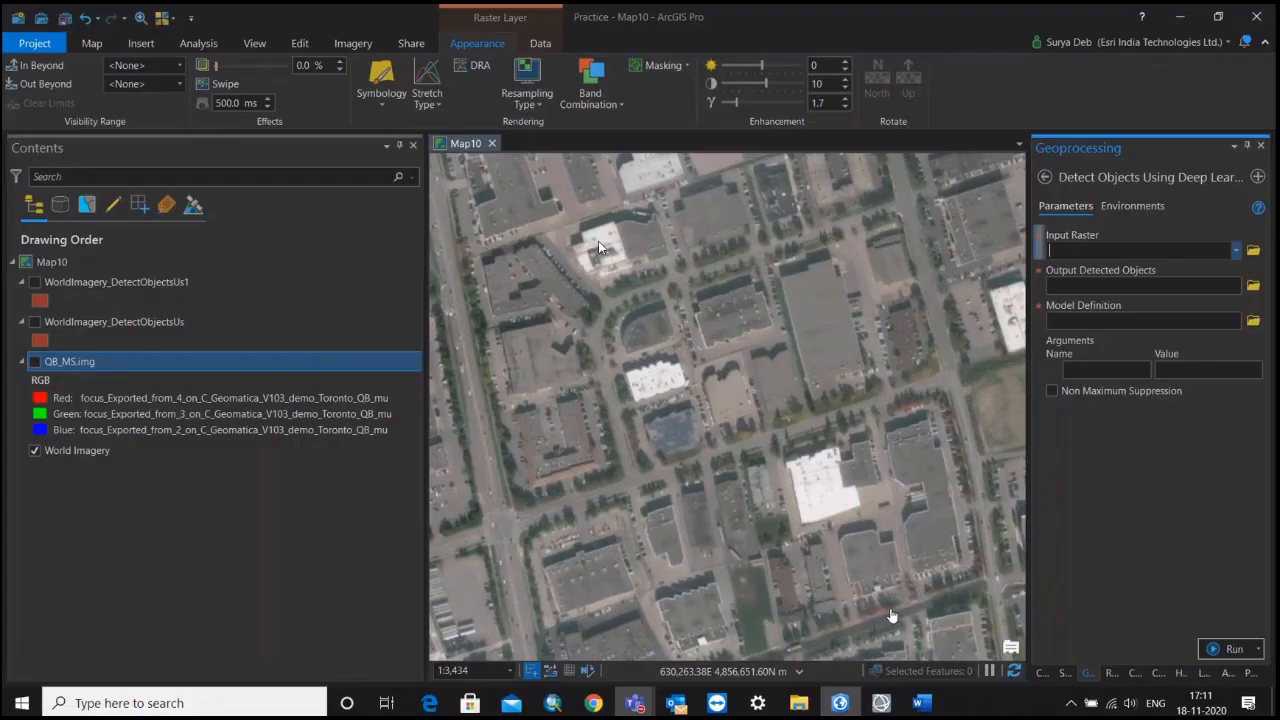
Step: Narrow the Contents pane to widen the map, and view the available basemaps, including Imagery
{"action": "left_click_drag", "start_coordinate": [424, 262], "coordinate": [333, 261]}
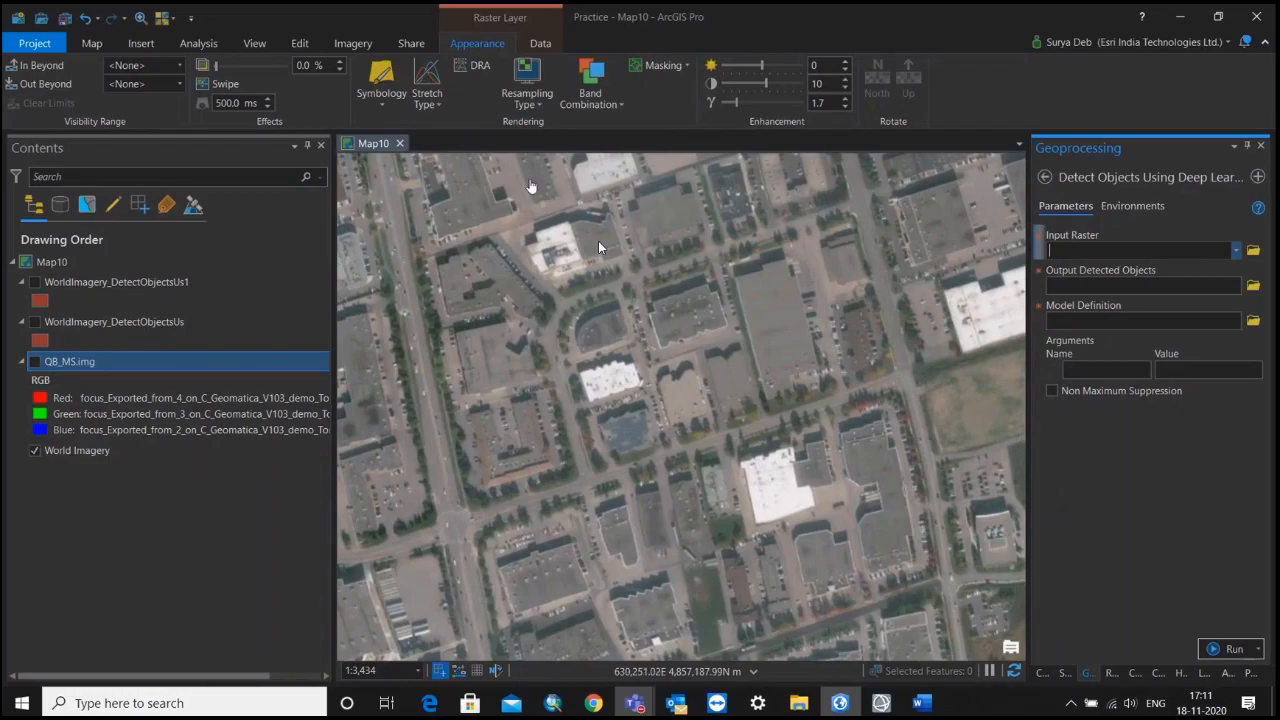
{"action": "left_click", "coordinate": [1046, 177]}
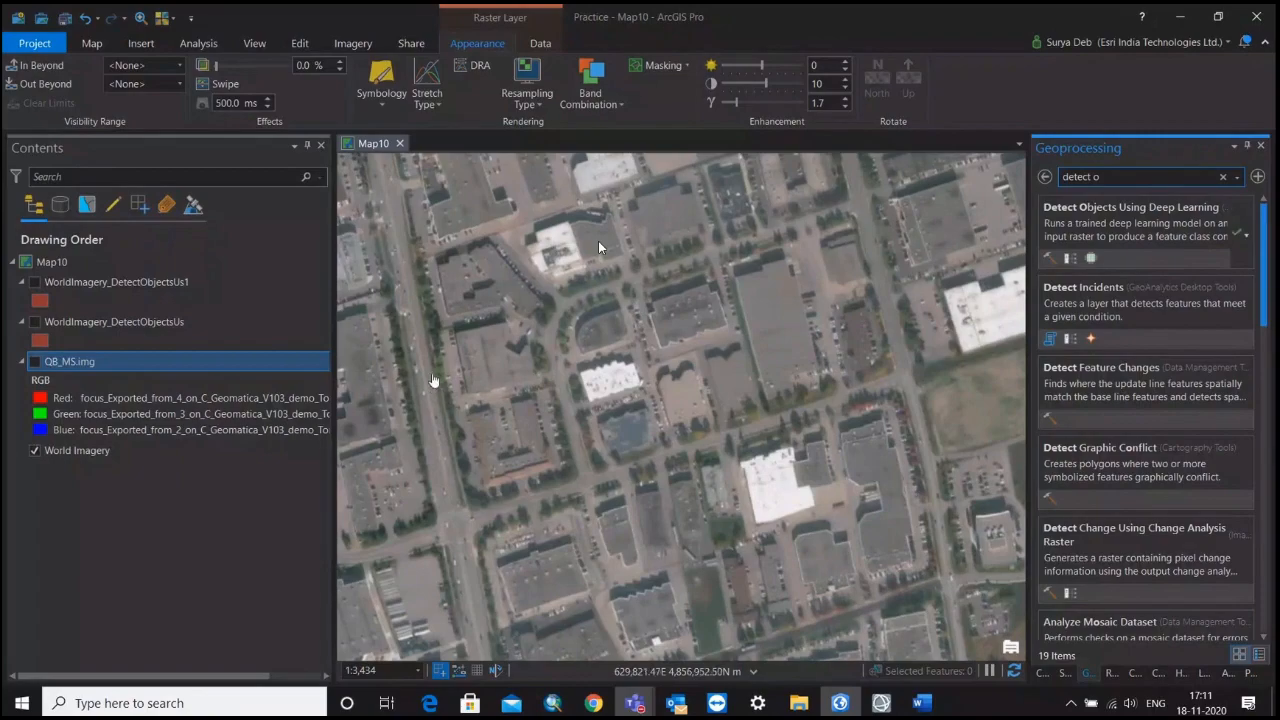
{"action": "left_click", "coordinate": [94, 43]}
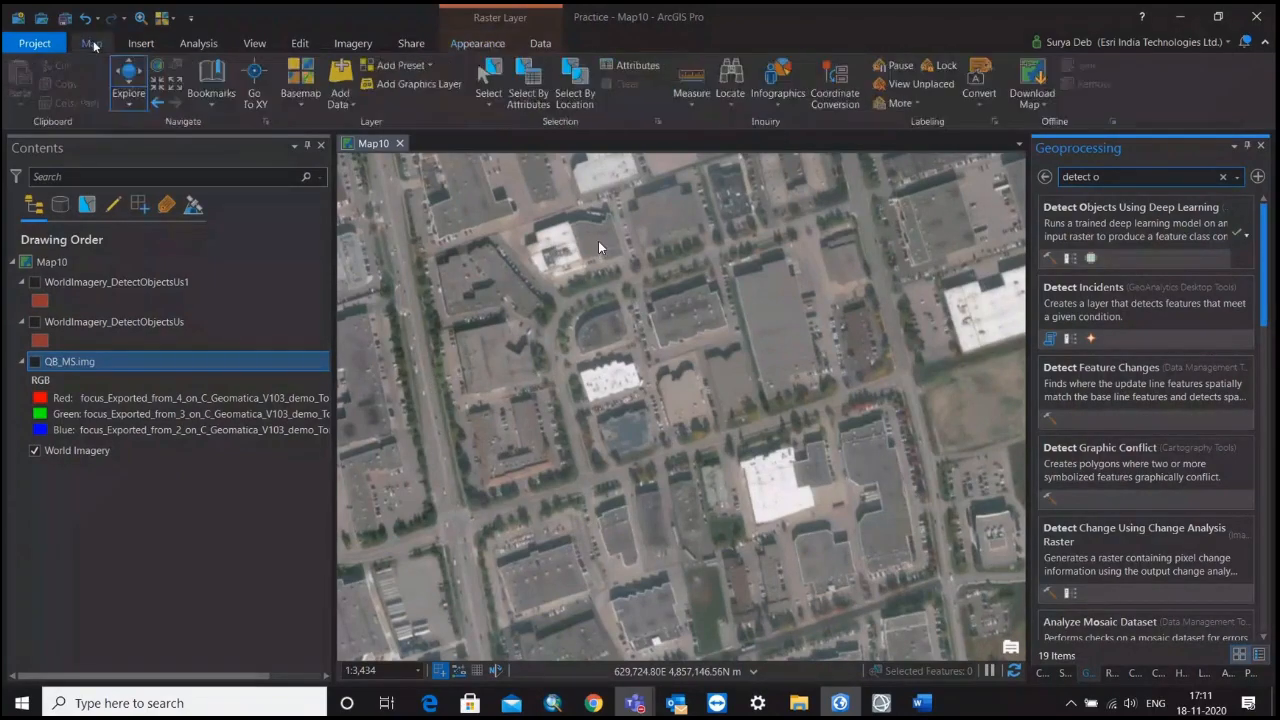
{"action": "left_click", "coordinate": [290, 100]}
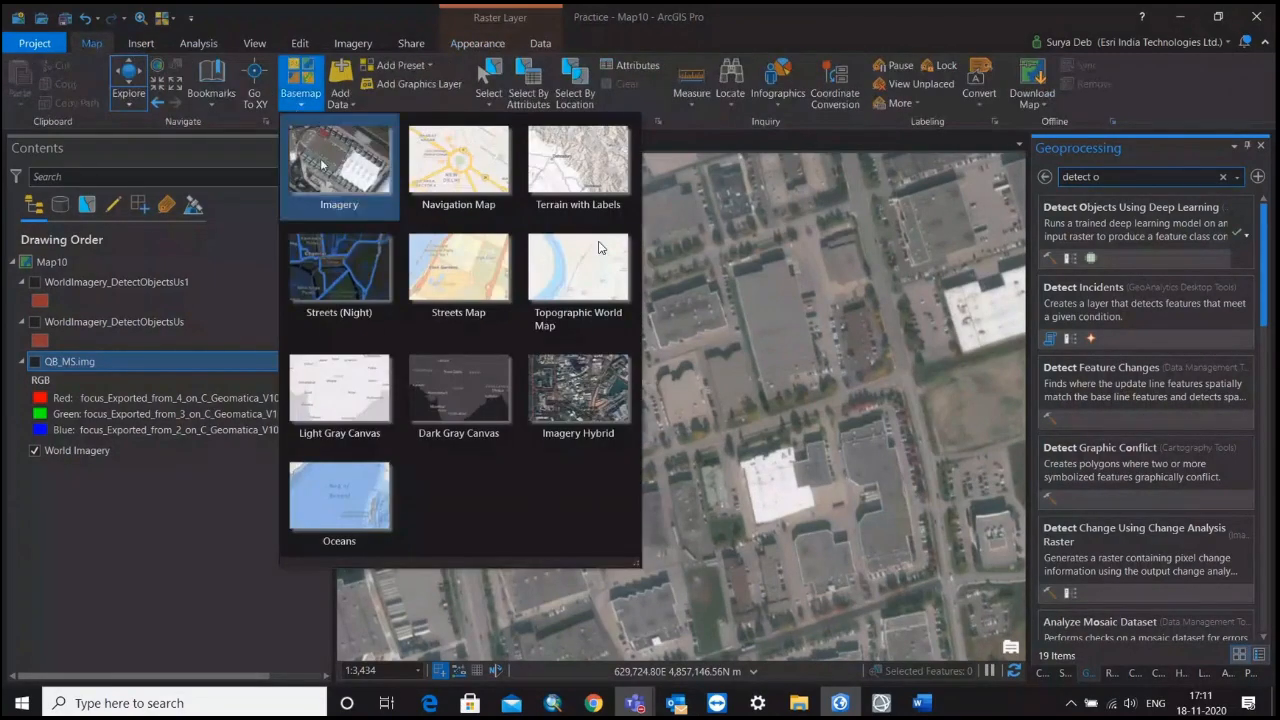
{"action": "left_click", "coordinate": [788, 33]}
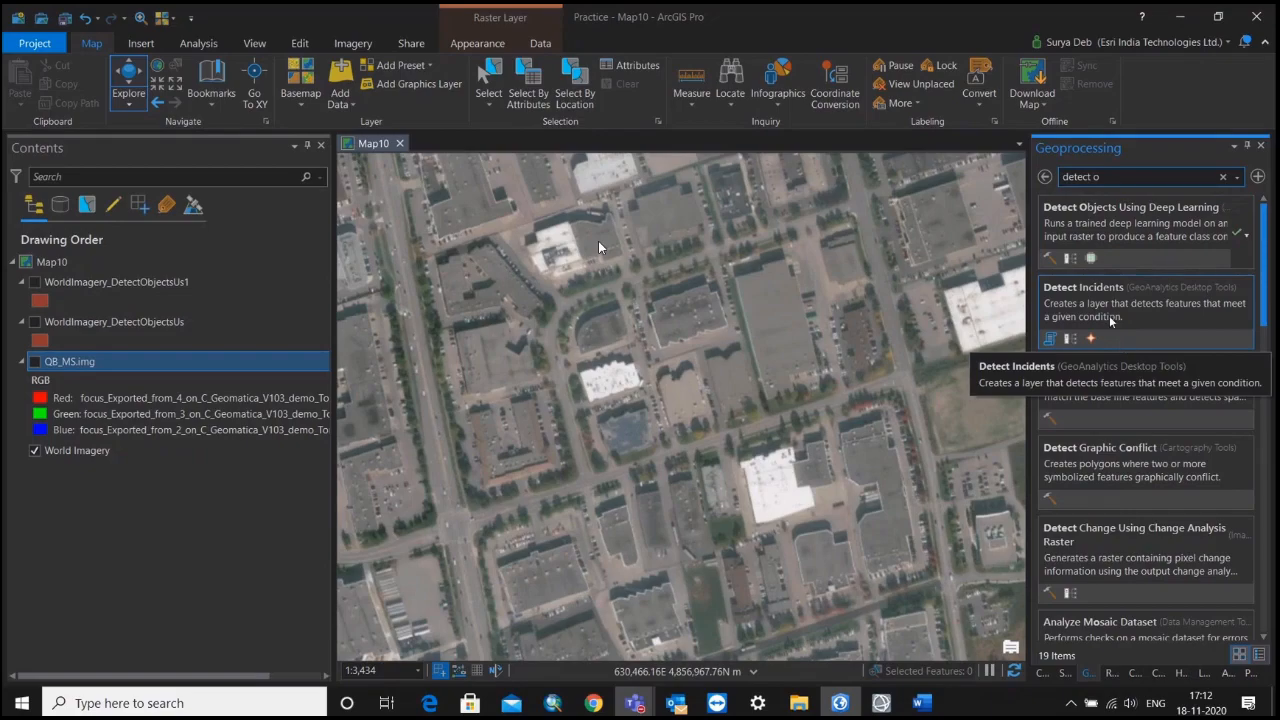
Step: Open the Detect Objects Using Deep Learning tool and set its input raster to World Imagery
{"action": "left_click", "coordinate": [1136, 232]}
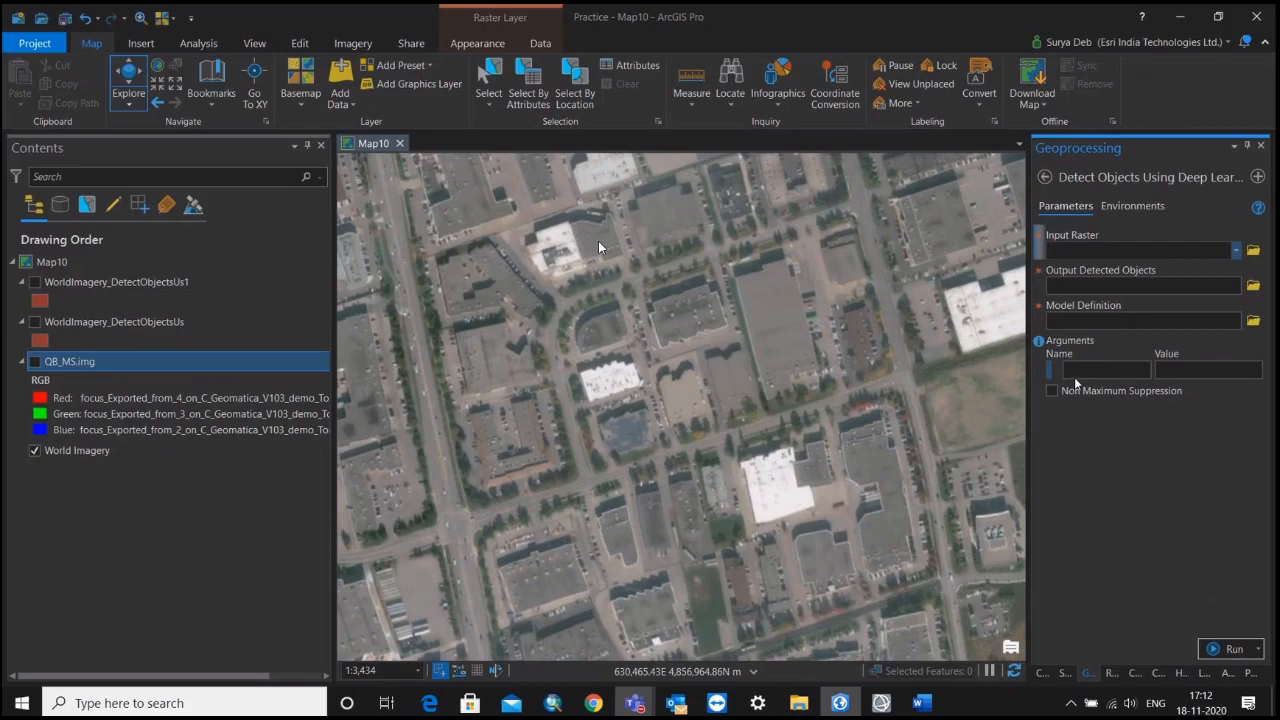
{"action": "left_click", "coordinate": [1237, 251]}
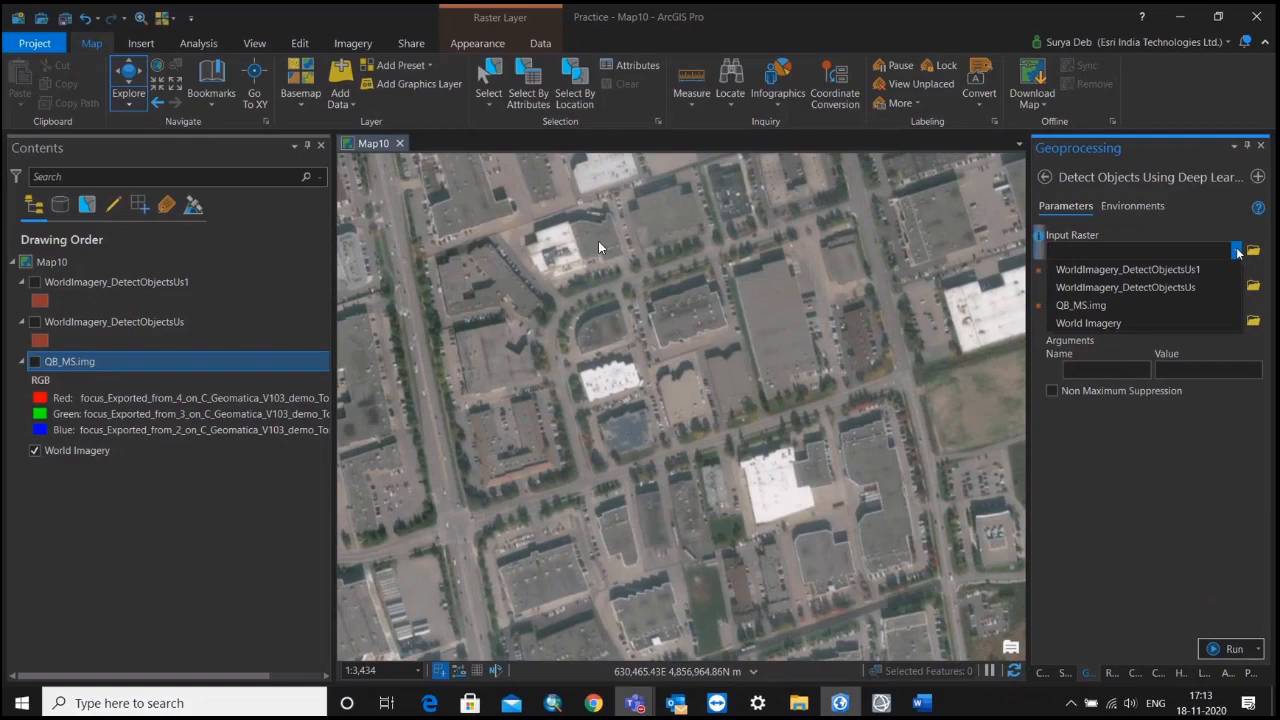
{"action": "left_click", "coordinate": [1080, 324]}
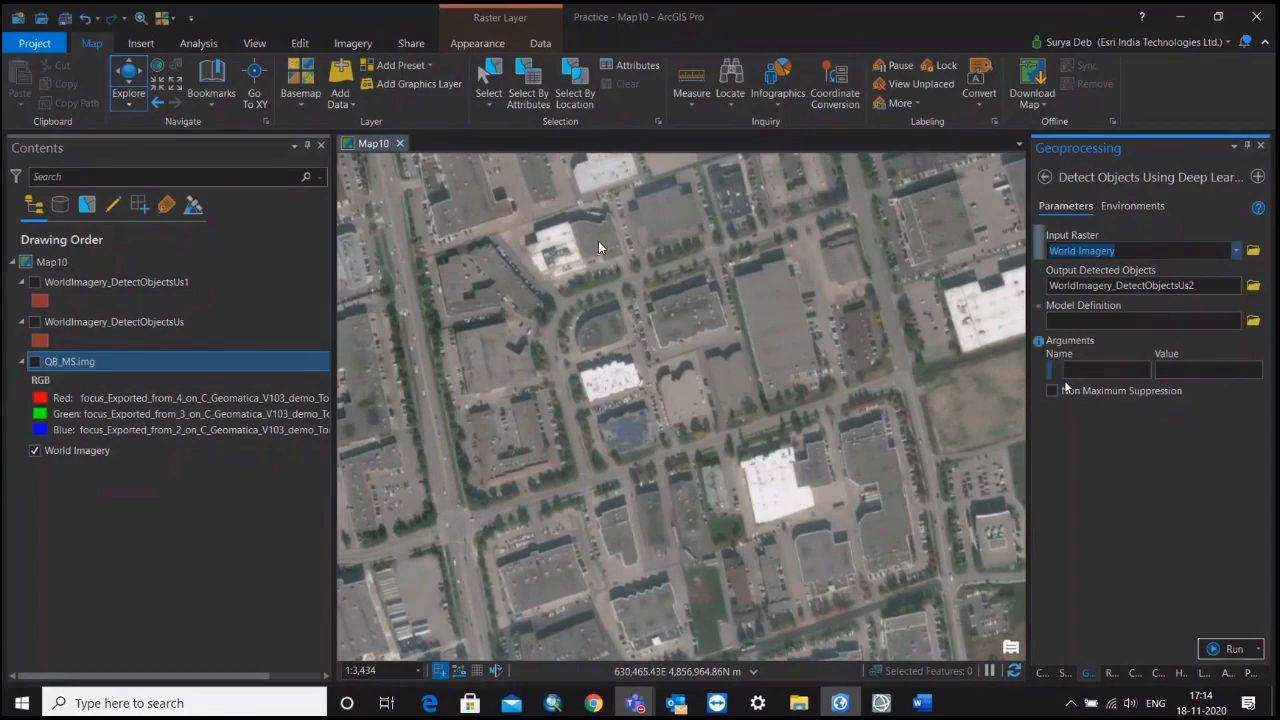
{"action": "left_click", "coordinate": [1236, 252]}
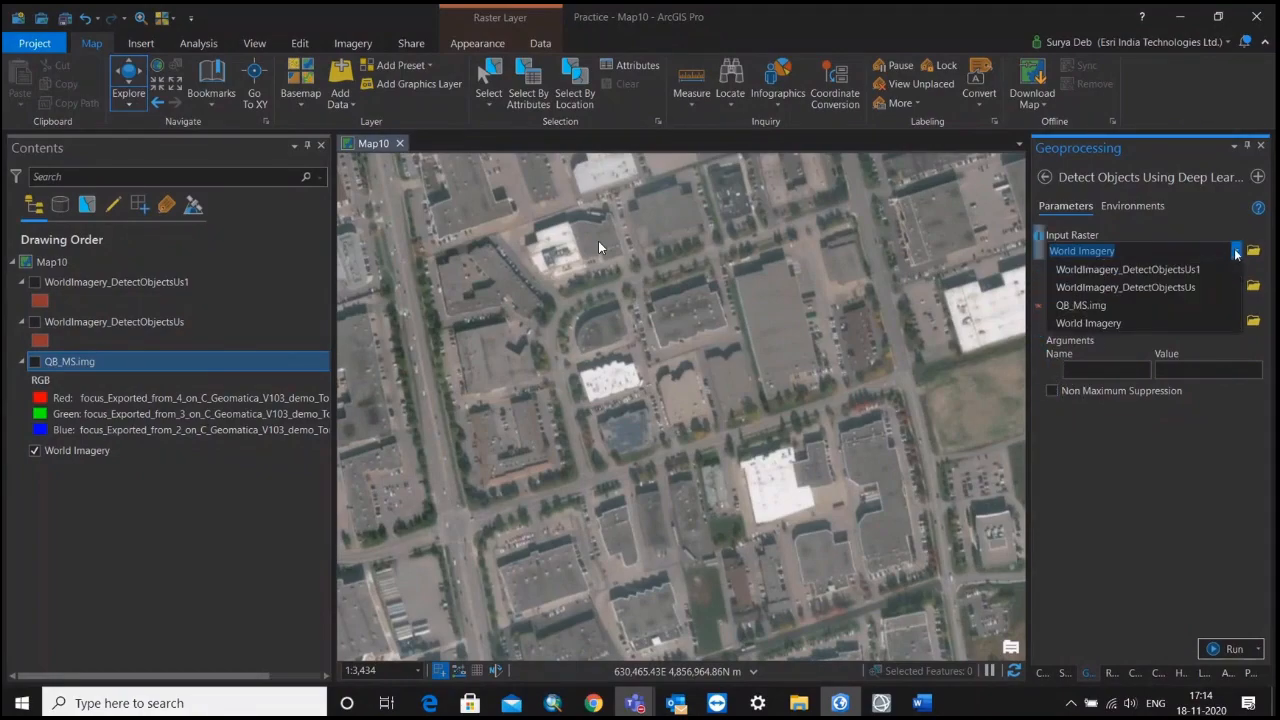
{"action": "left_click", "coordinate": [1097, 322]}
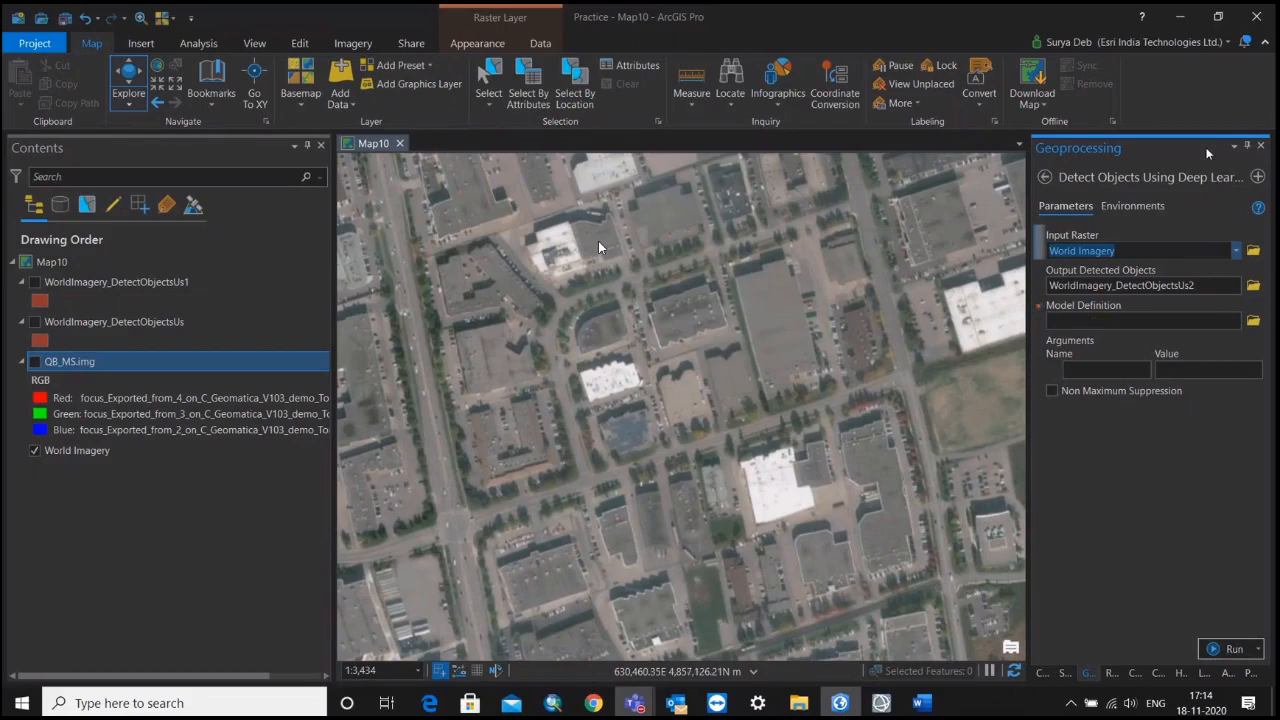
Step: Close the Geoprocessing and Symbology panes, and reopen Detect Objects Using Deep Learning with World Imagery as the input raster
{"action": "left_click", "coordinate": [1261, 147]}
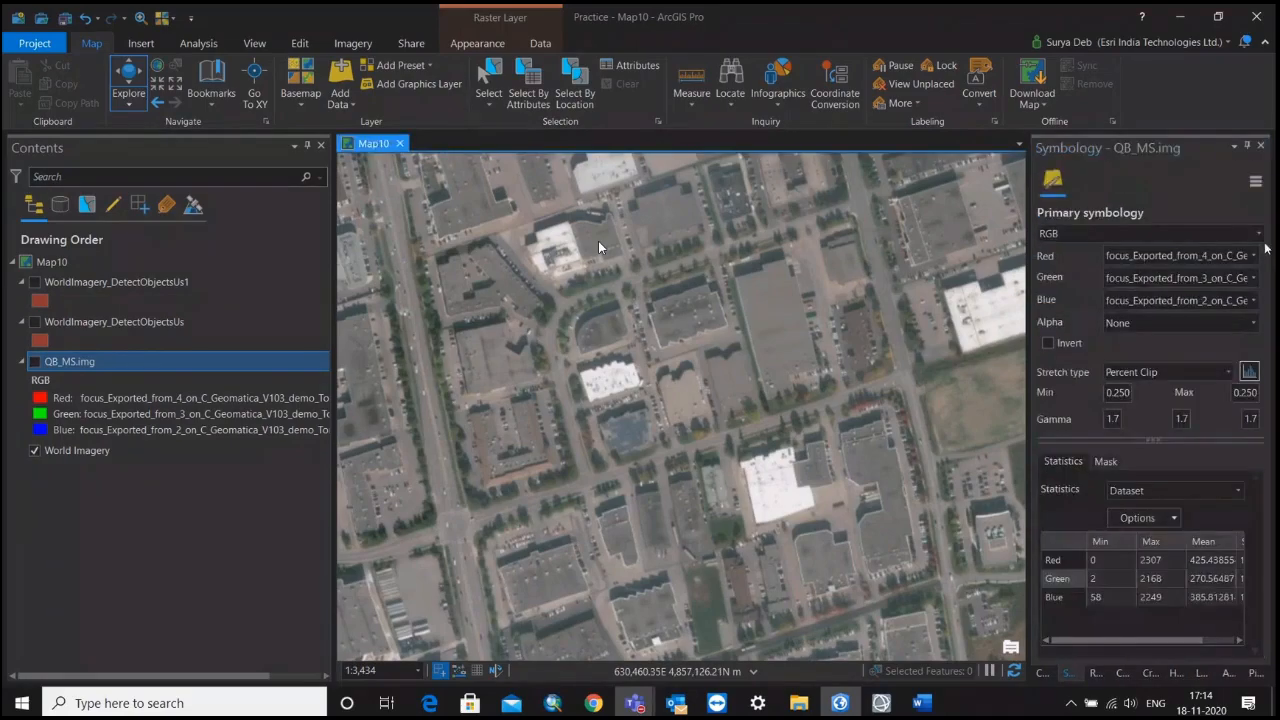
{"action": "left_click", "coordinate": [1259, 147]}
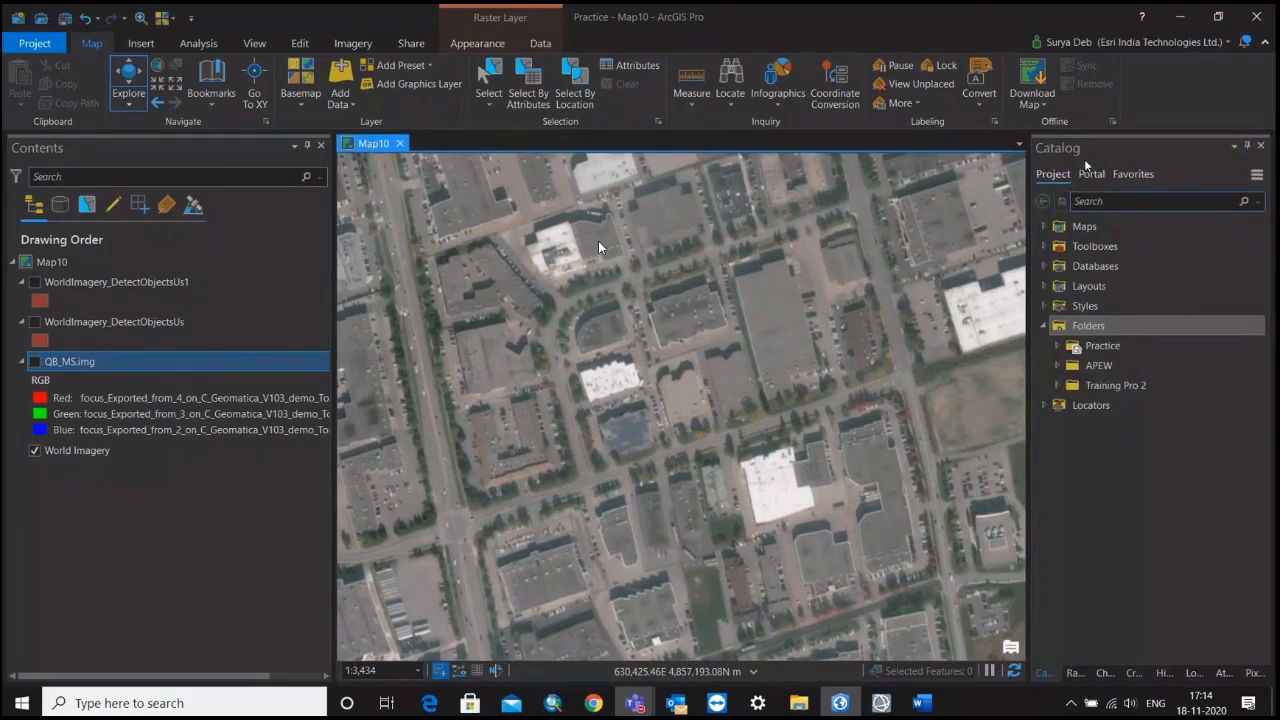
{"action": "left_click", "coordinate": [205, 43]}
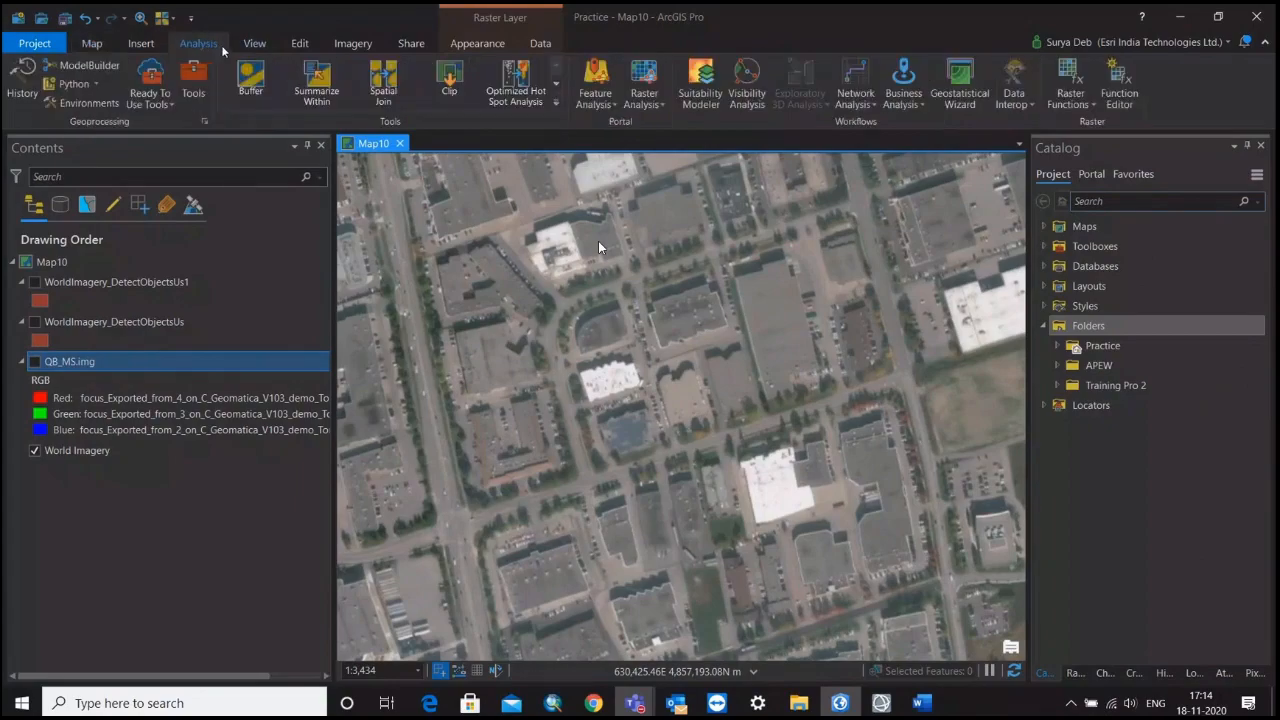
{"action": "left_click", "coordinate": [193, 95]}
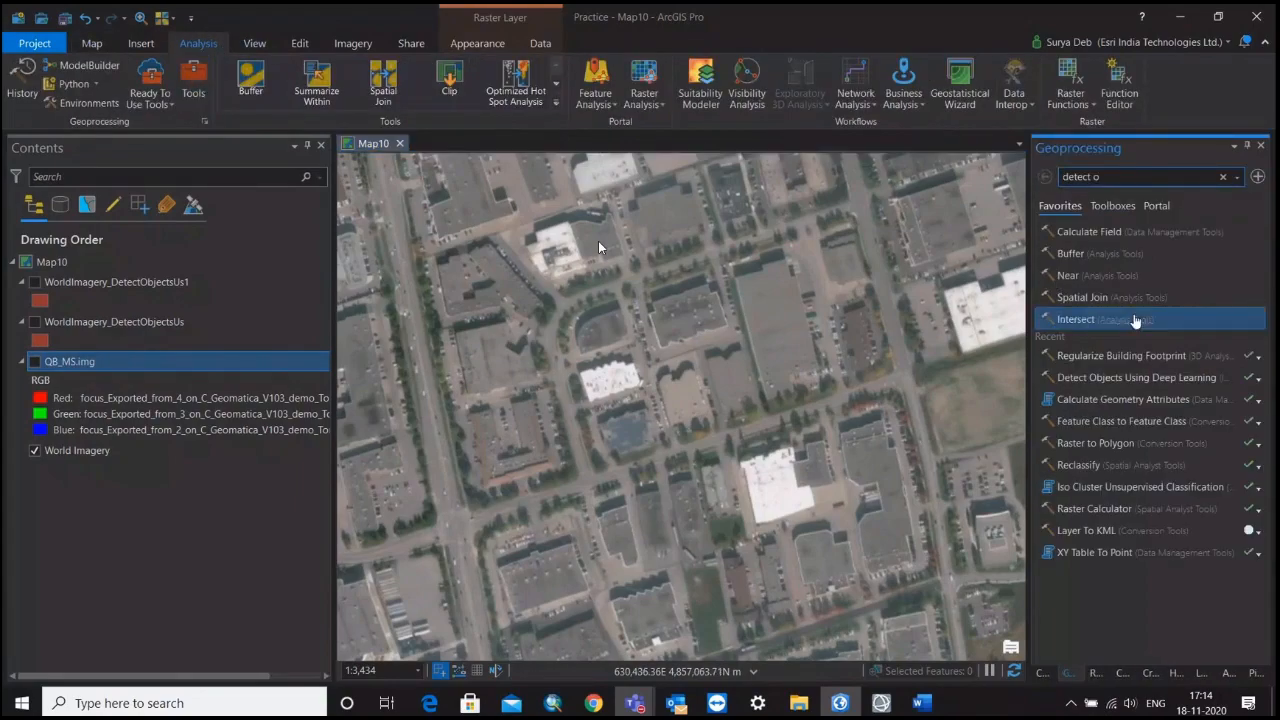
{"action": "left_click", "coordinate": [1099, 378]}
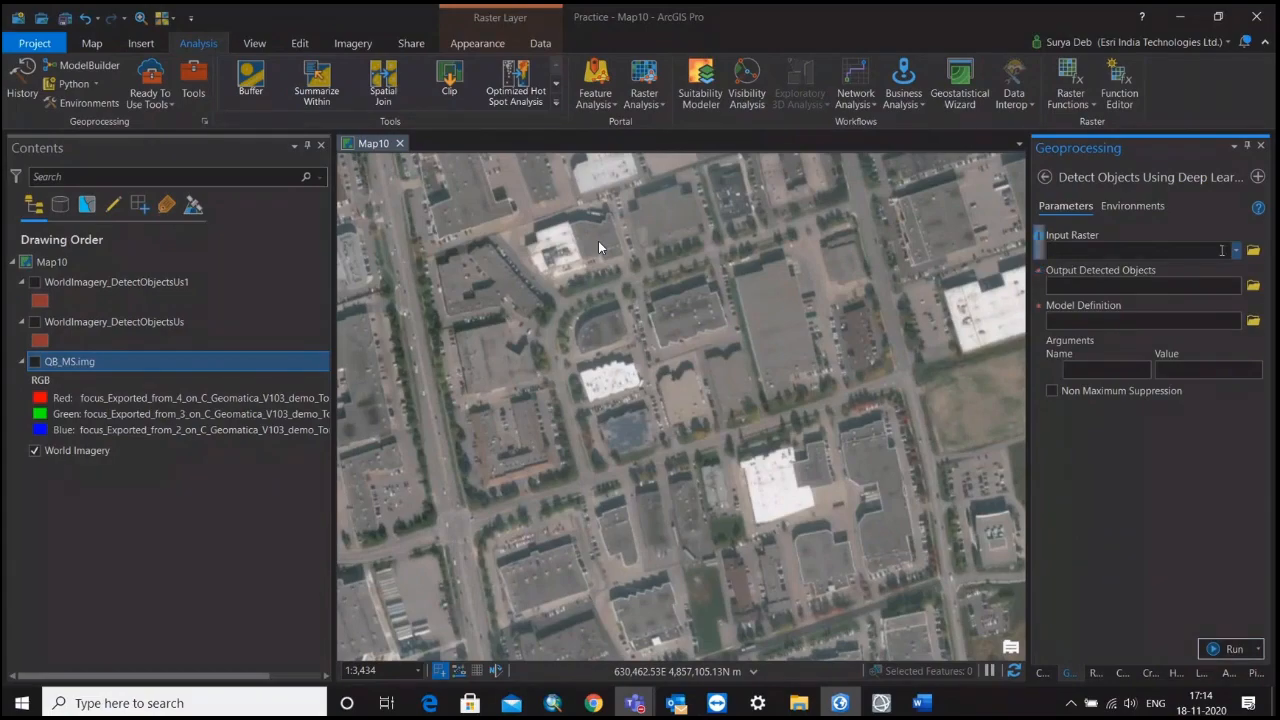
{"action": "left_click", "coordinate": [1236, 250]}
{"action": "left_click", "coordinate": [1104, 319]}
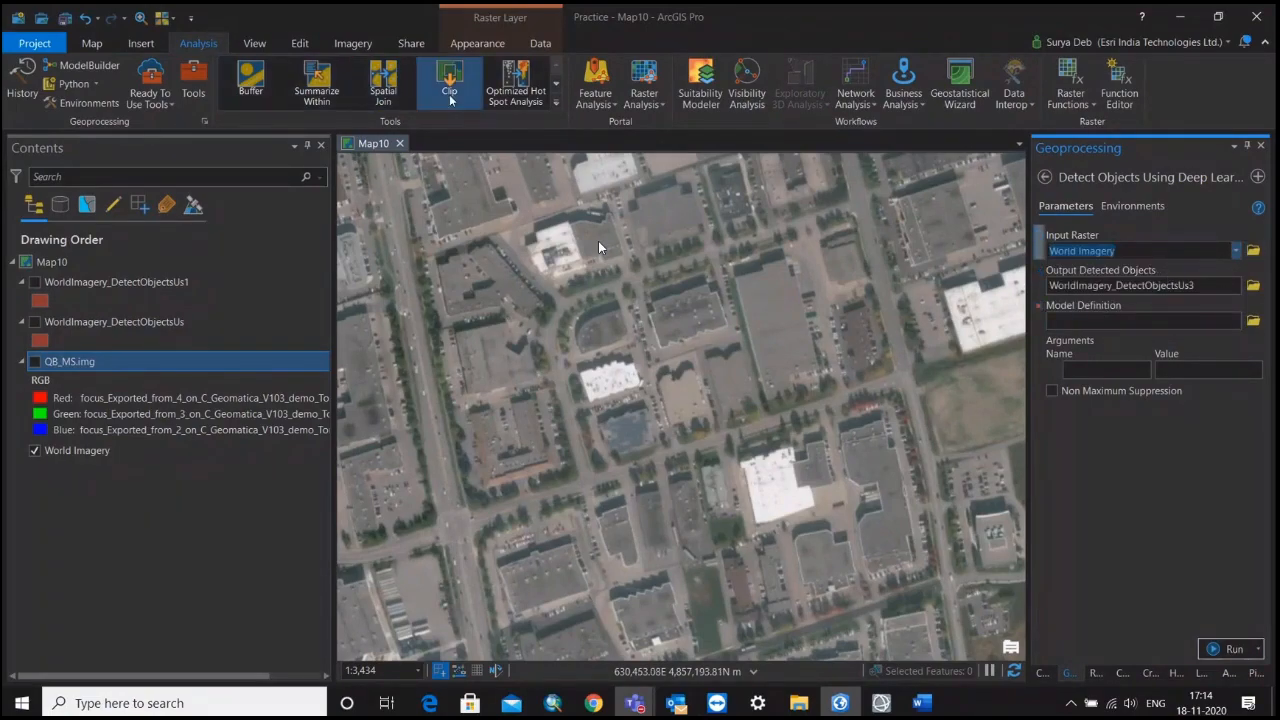
Step: Insert a new map into the project and return to Map10
{"action": "left_click", "coordinate": [92, 43]}
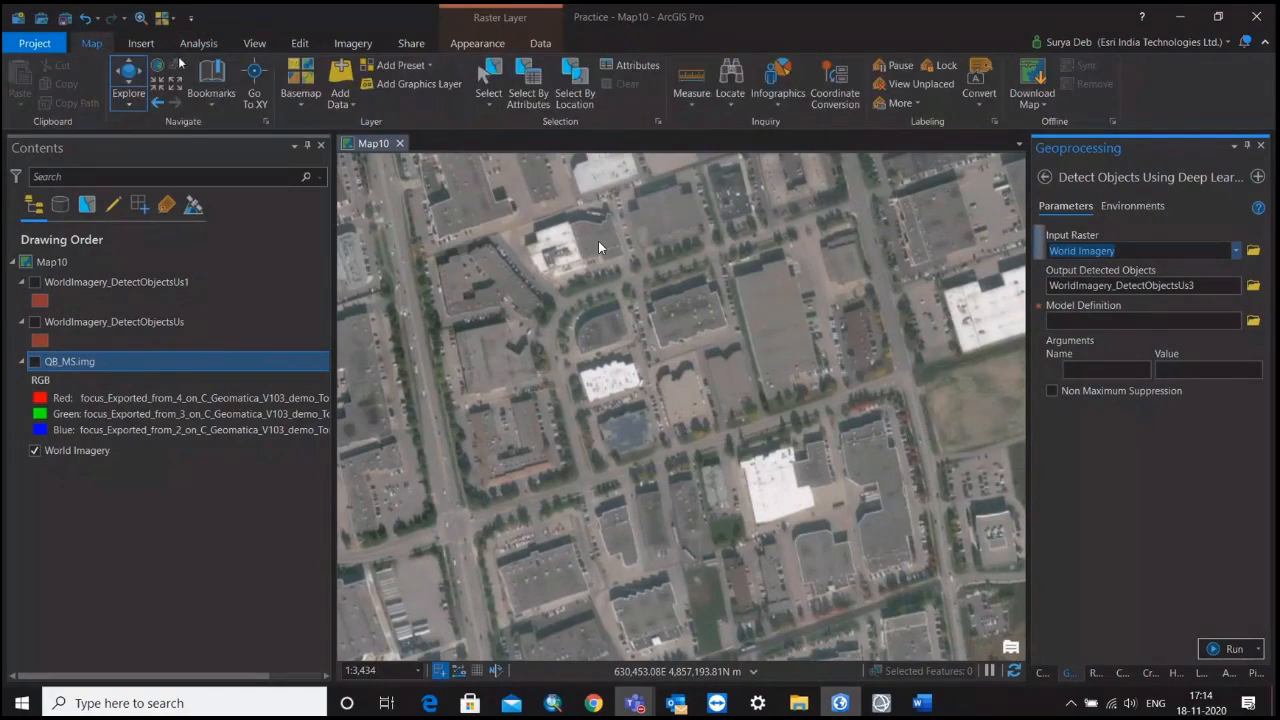
{"action": "left_click", "coordinate": [141, 43]}
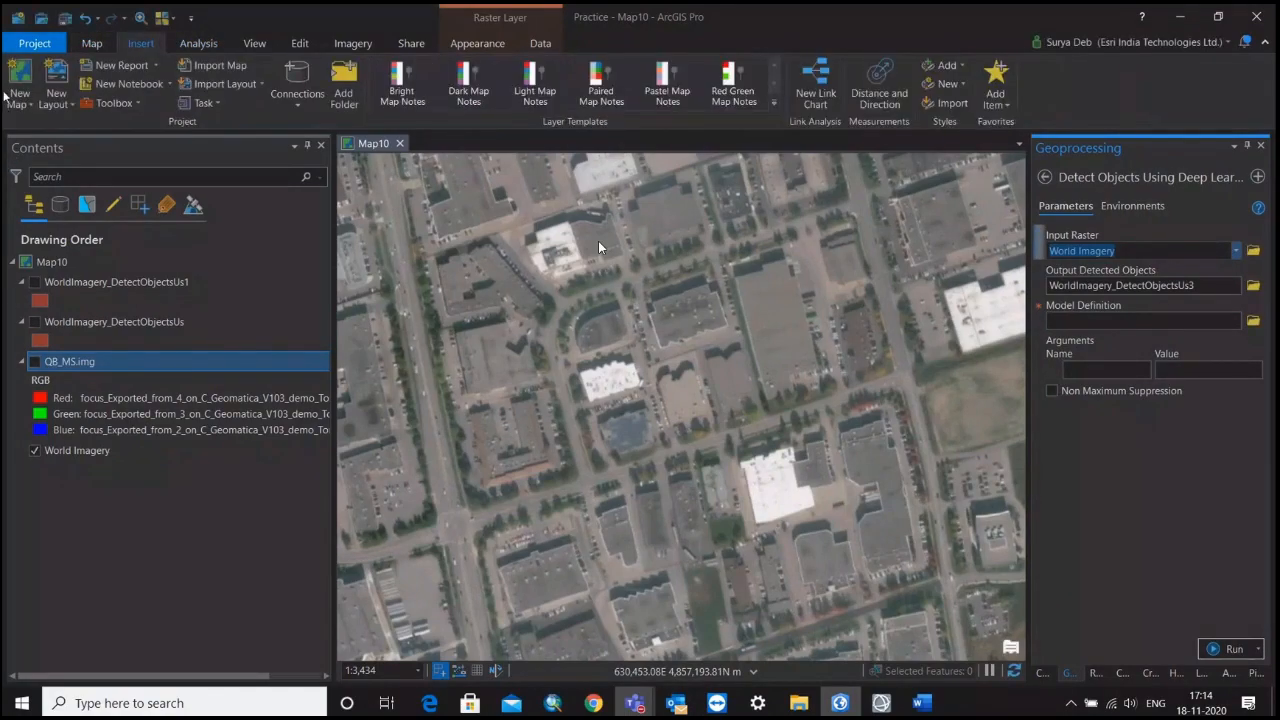
{"action": "left_click", "coordinate": [20, 88]}
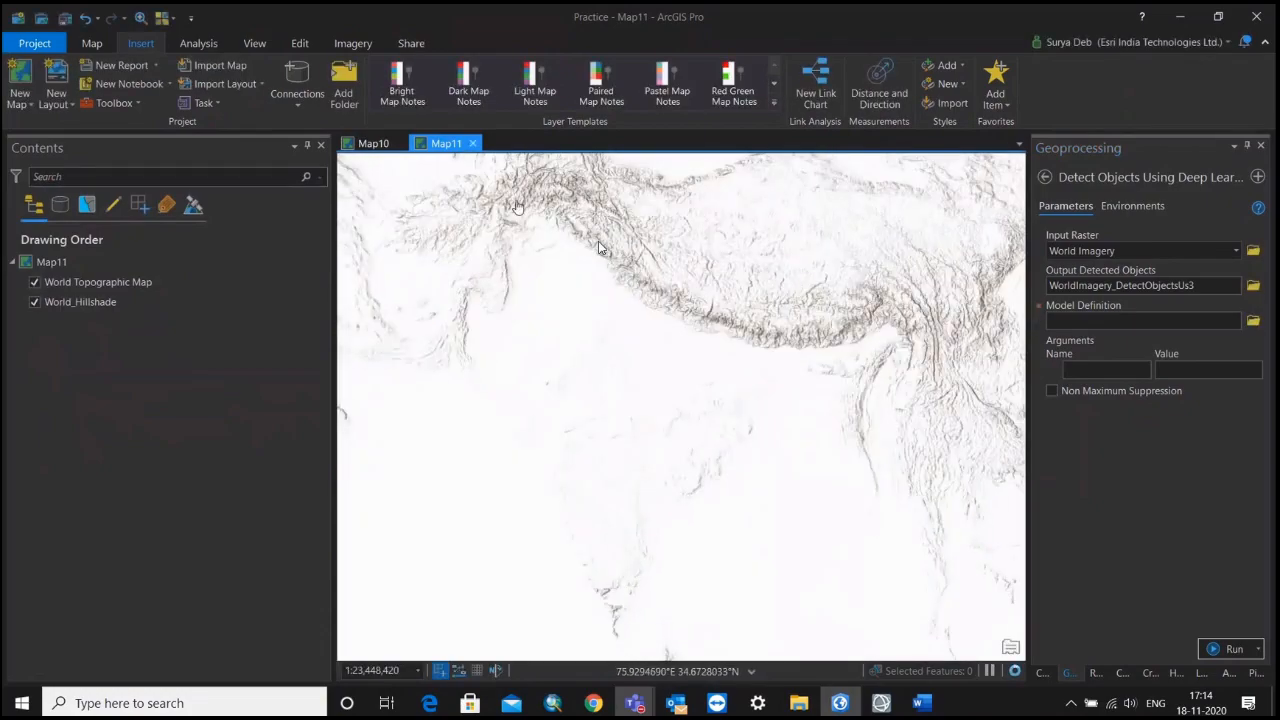
{"action": "left_click", "coordinate": [373, 144]}
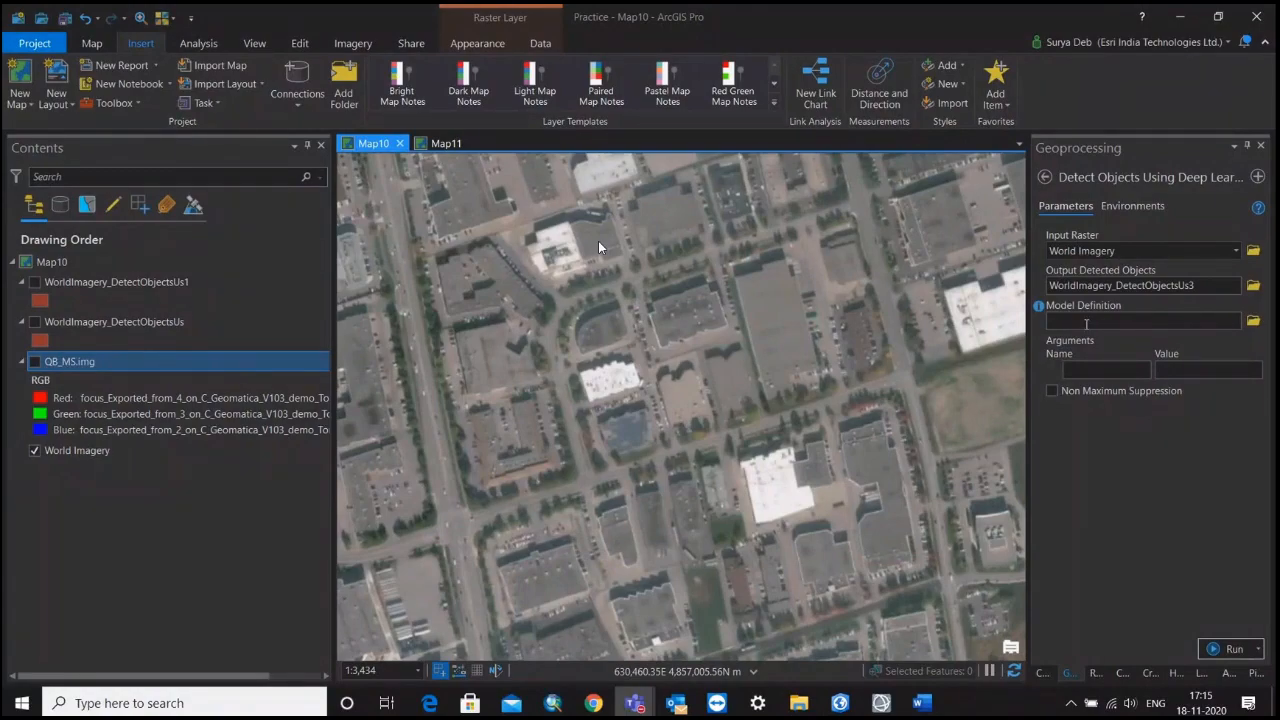
Step: Locate usa_building_footprints.dlpk in D:\ESRI_Training_materials\Deep learning data using File Explorer, and return to ArcGIS Pro
{"action": "left_click", "coordinate": [594, 703]}
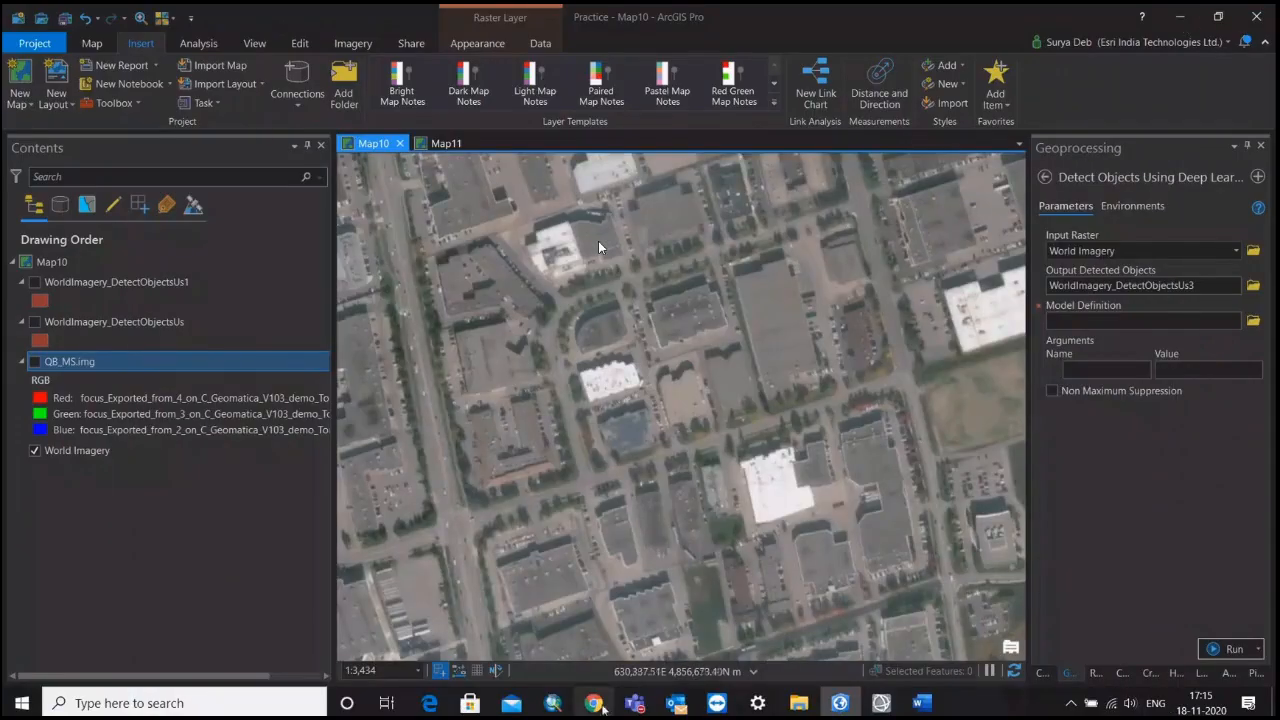
{"action": "mouse_move", "coordinate": [797, 706]}
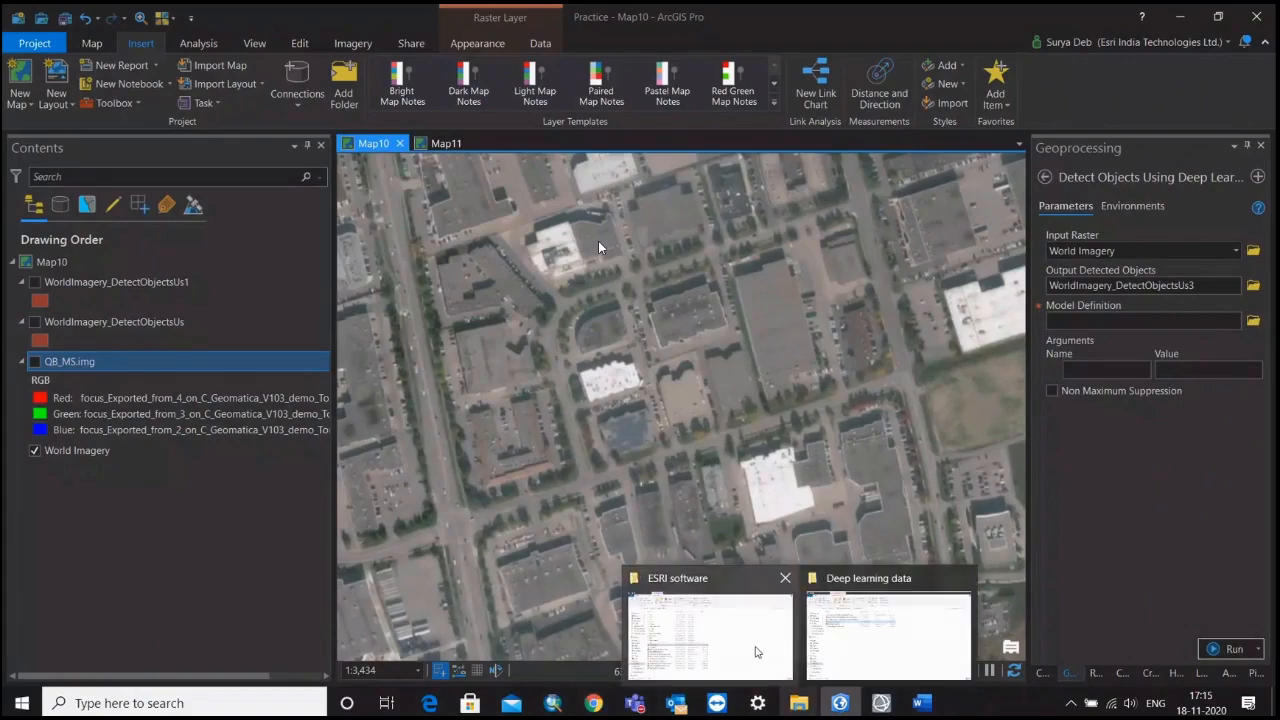
{"action": "left_click", "coordinate": [712, 640]}
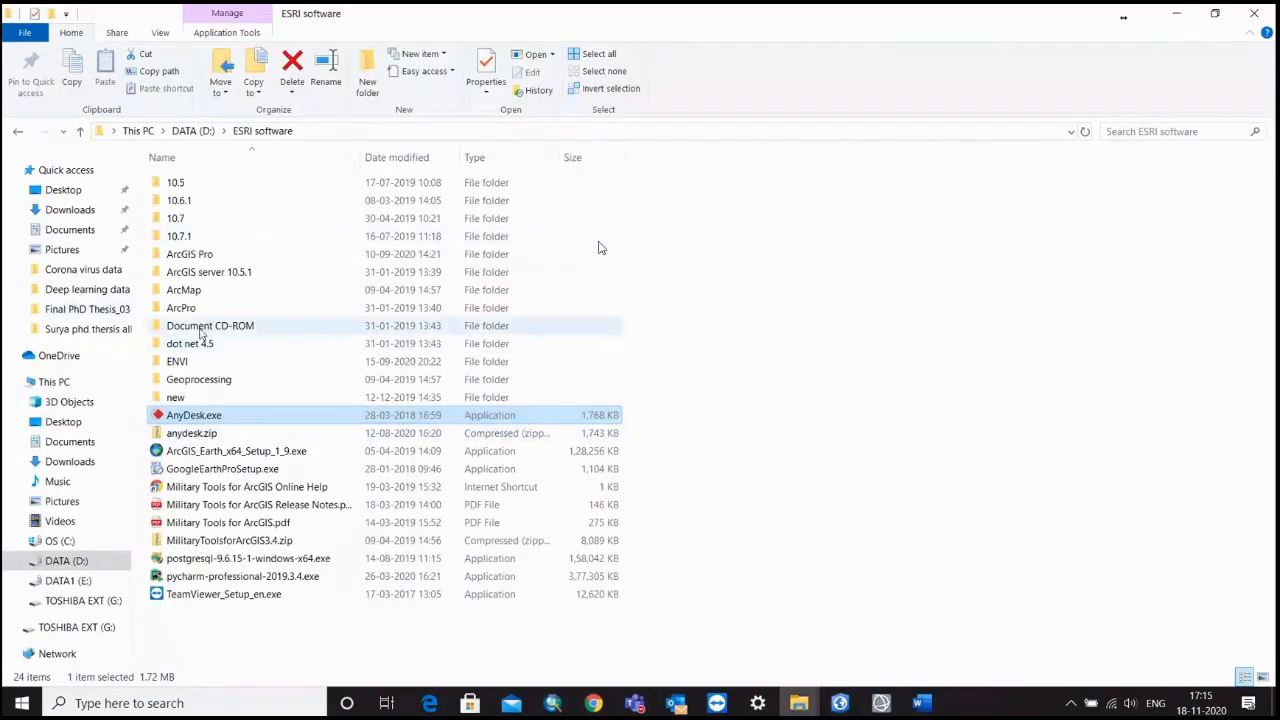
{"action": "left_click", "coordinate": [78, 562]}
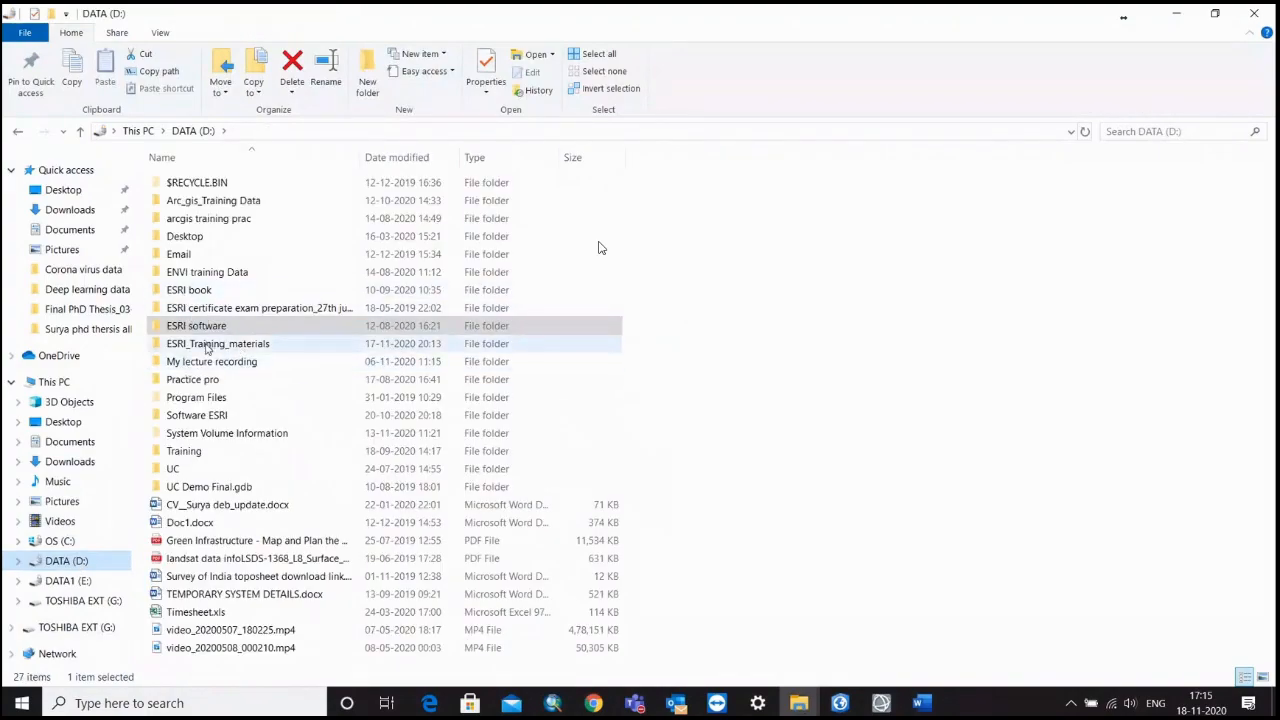
{"action": "double_click", "coordinate": [208, 345]}
{"action": "double_click", "coordinate": [205, 255]}
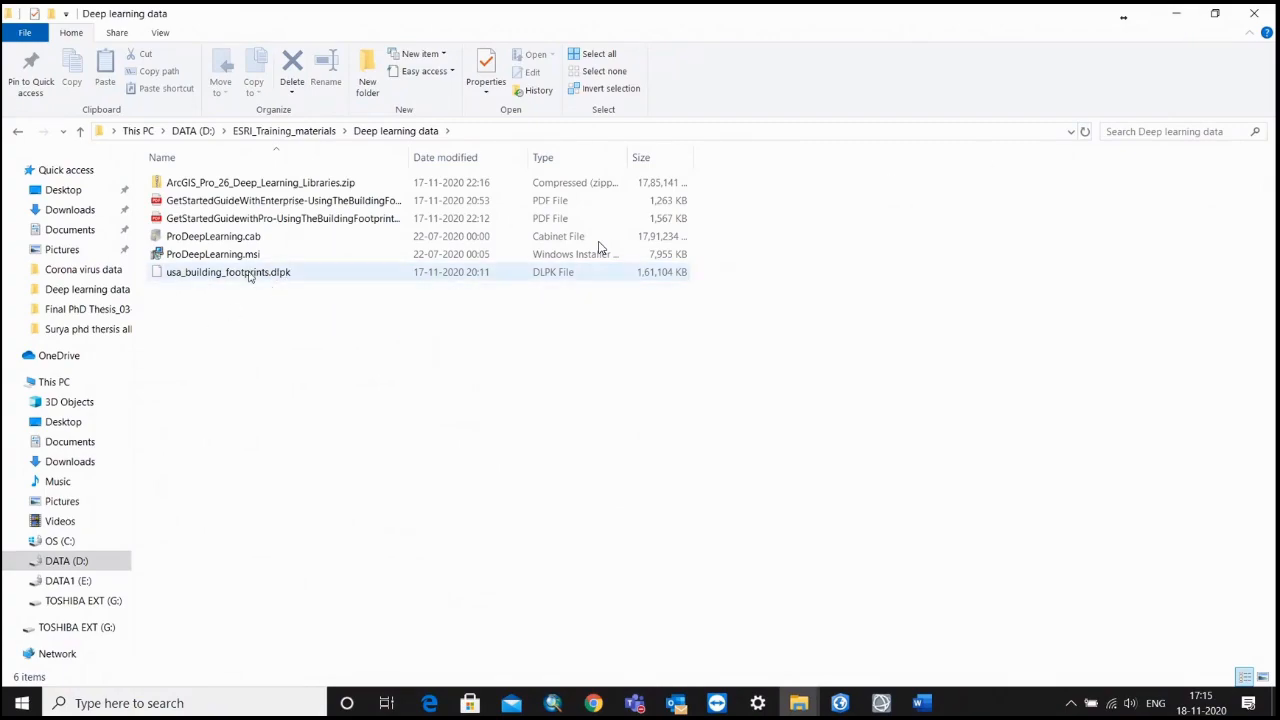
{"action": "left_click", "coordinate": [1176, 25]}
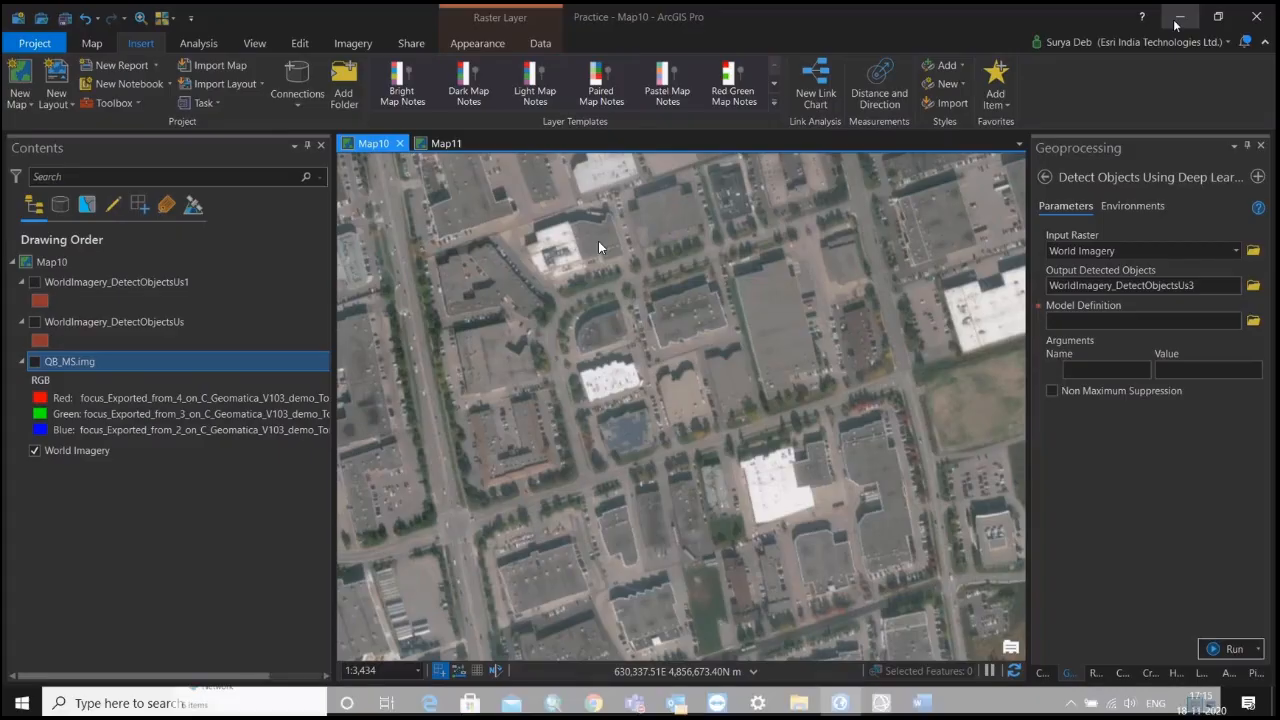
Step: Load usa_building_footprints.dlpk from the Deep learning data folder as the tool's model definition
{"action": "left_click", "coordinate": [1253, 320]}
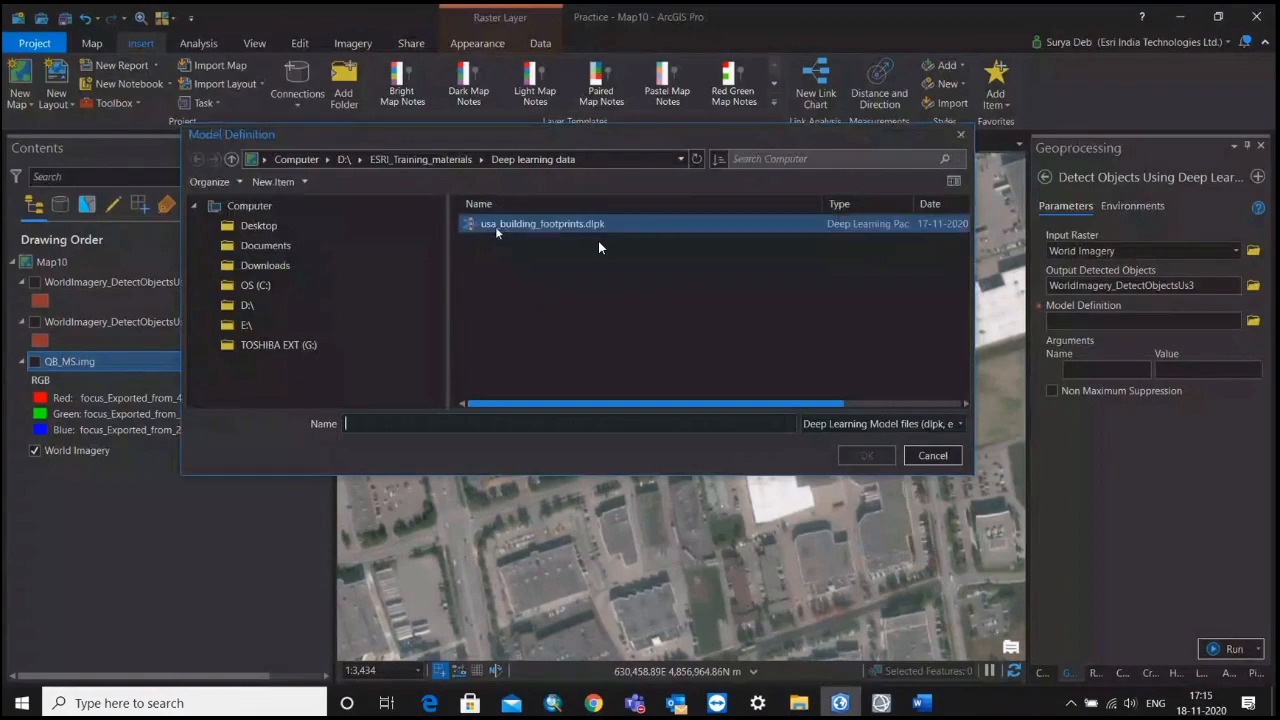
{"action": "left_click", "coordinate": [547, 225]}
{"action": "left_click", "coordinate": [848, 457]}
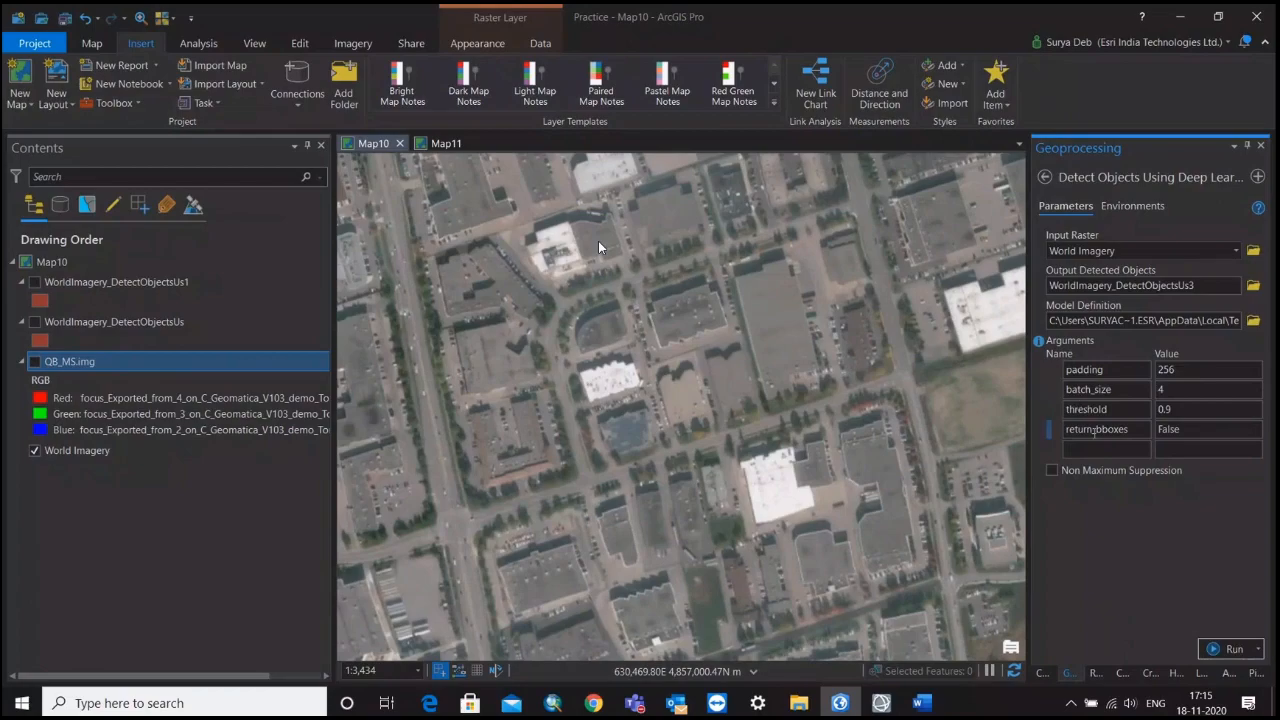
Step: Set the batch_size argument to 1 and enable Non Maximum Suppression for the detection
{"action": "double_click", "coordinate": [1165, 391]}
{"action": "type", "text": "1"}
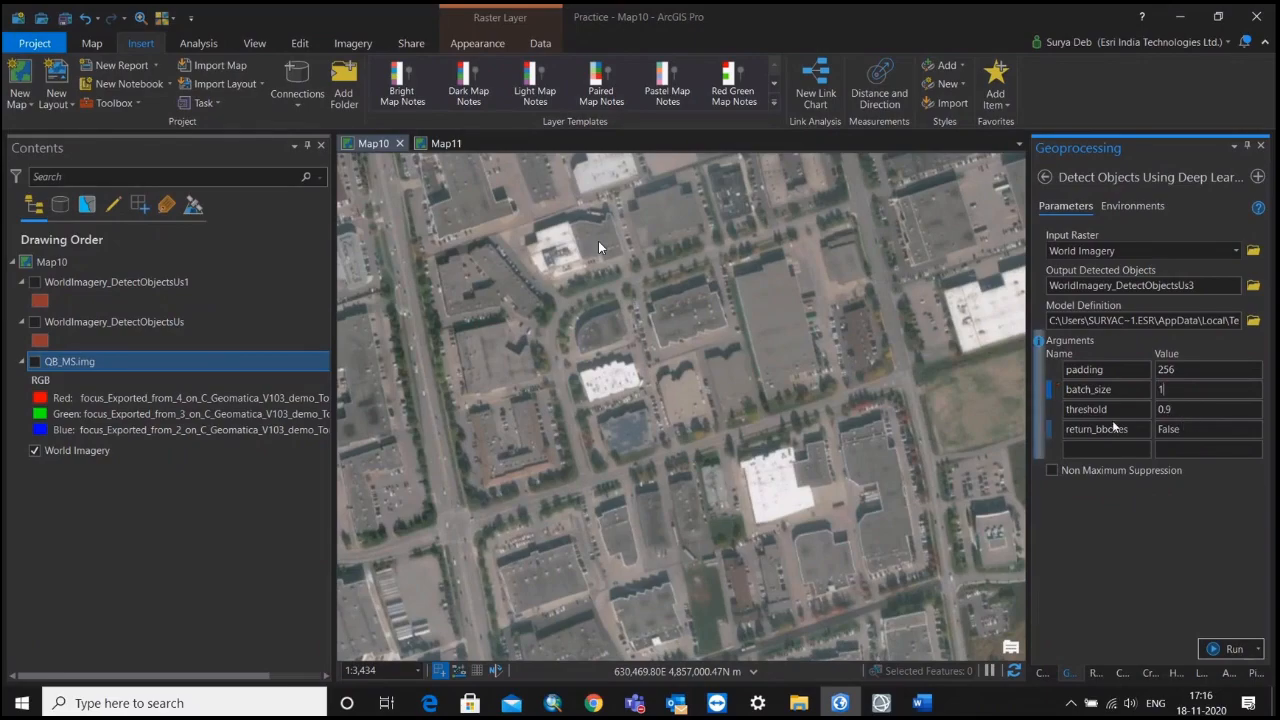
{"action": "left_click", "coordinate": [1051, 471]}
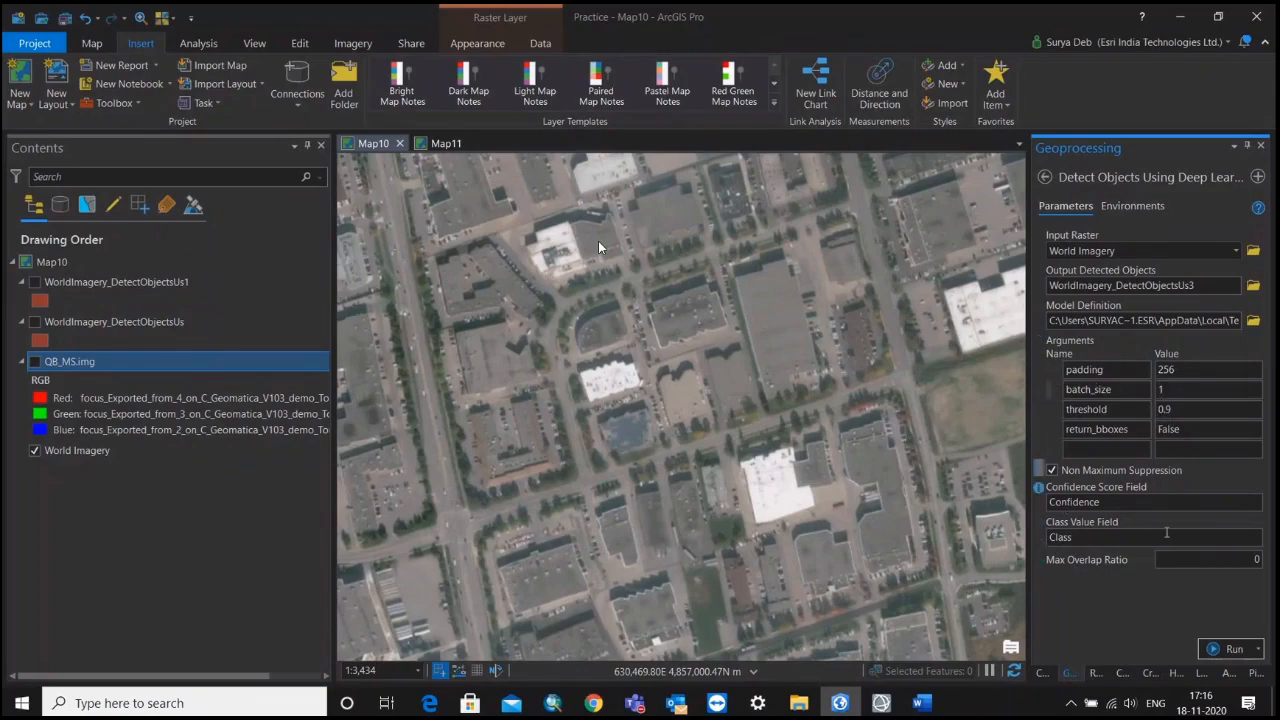
Step: Set the processing extent to As Specified Below in the detection tool's environment settings
{"action": "left_click", "coordinate": [1133, 206]}
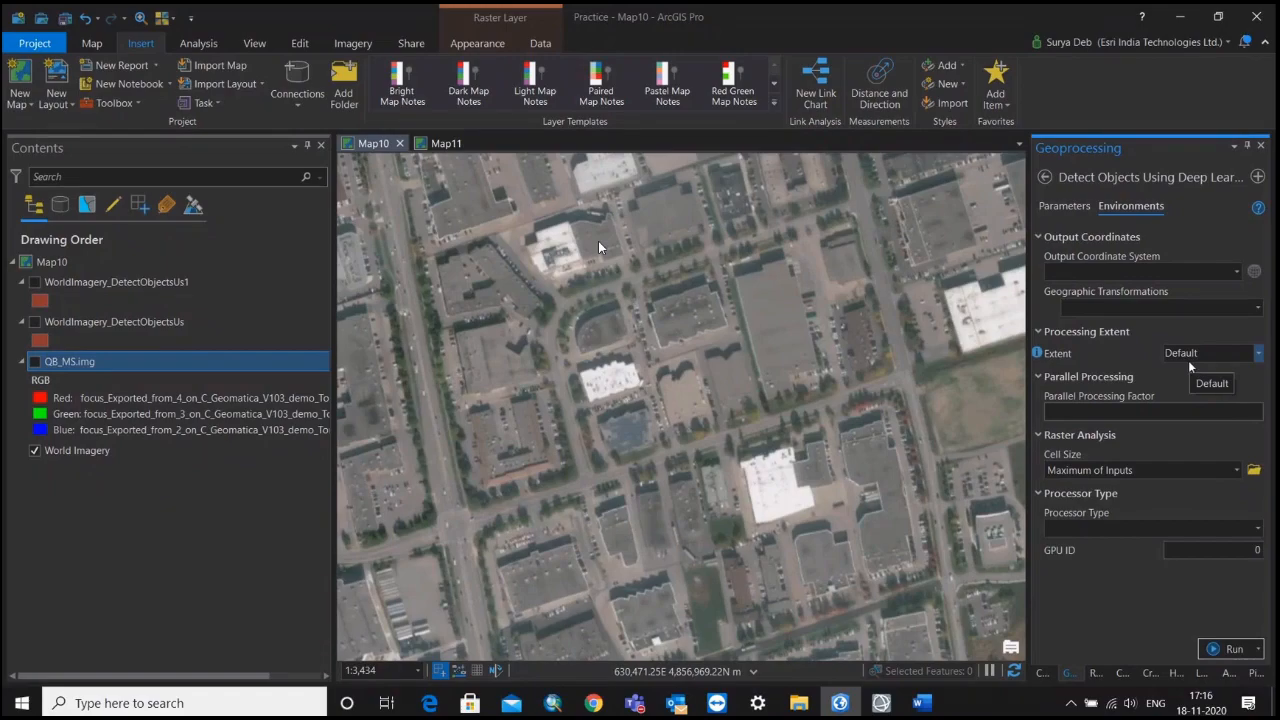
{"action": "left_click", "coordinate": [1259, 355]}
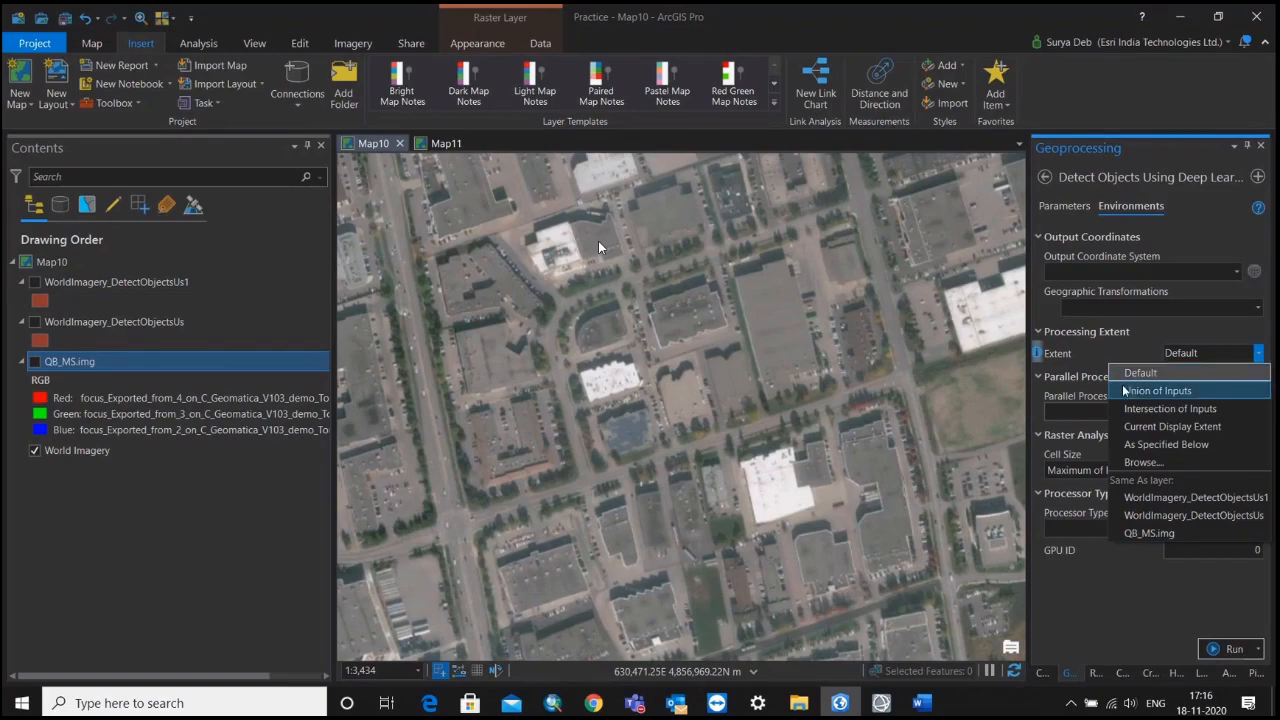
{"action": "left_click", "coordinate": [1178, 441]}
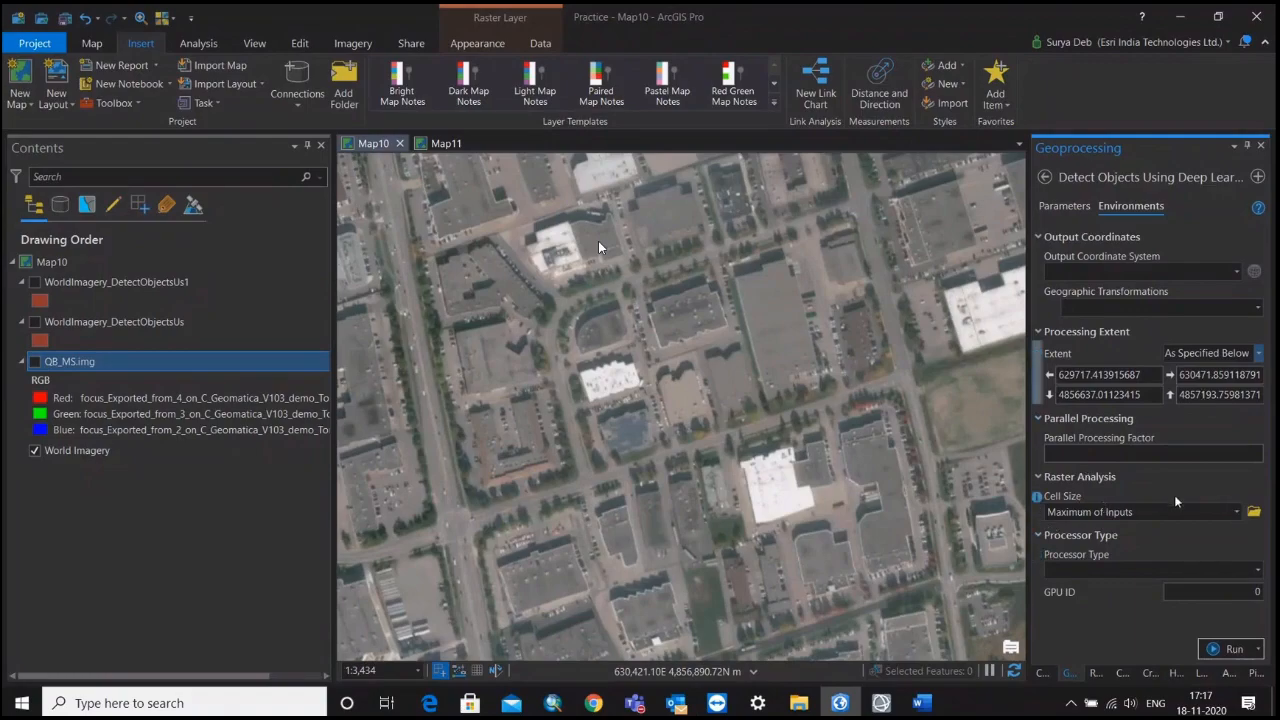
Step: Set the raster analysis cell size to 0.3 in the environment settings
{"action": "left_click", "coordinate": [1237, 512]}
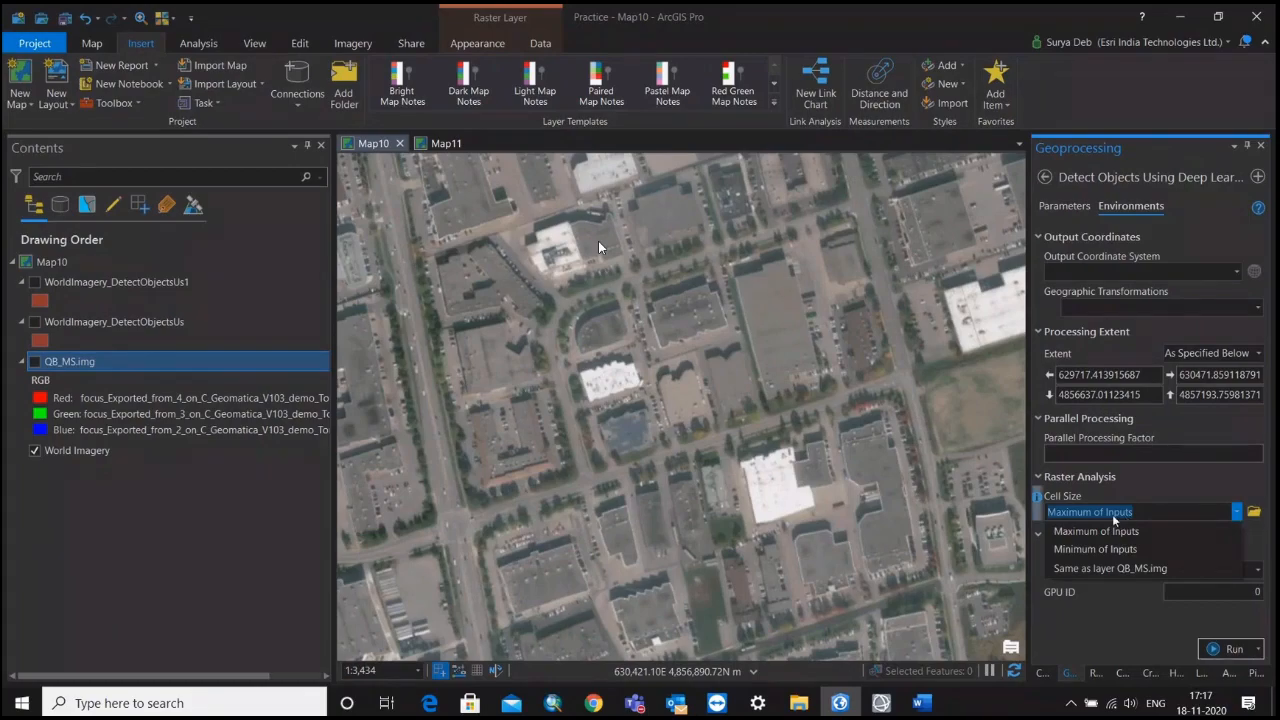
{"action": "left_click", "coordinate": [1151, 481]}
{"action": "left_click", "coordinate": [1144, 512]}
{"action": "left_click_drag", "start_coordinate": [1143, 512], "coordinate": [1008, 517]}
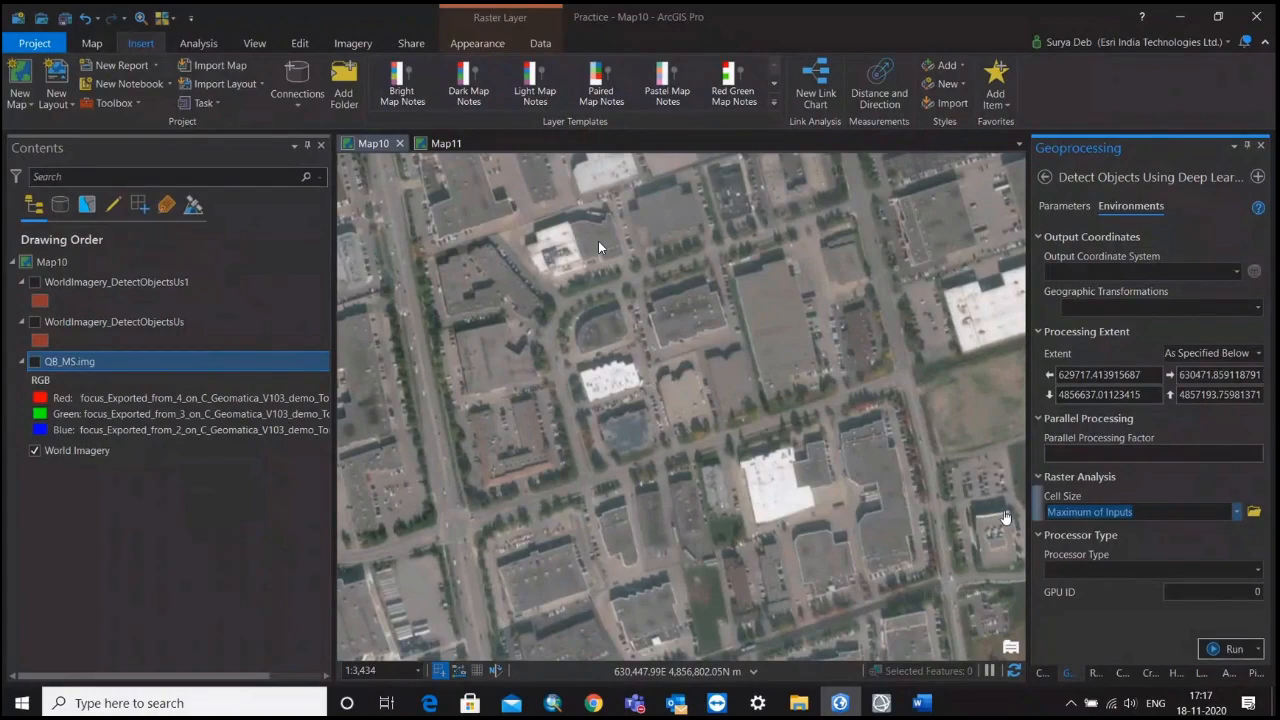
{"action": "type", "text": "0"}
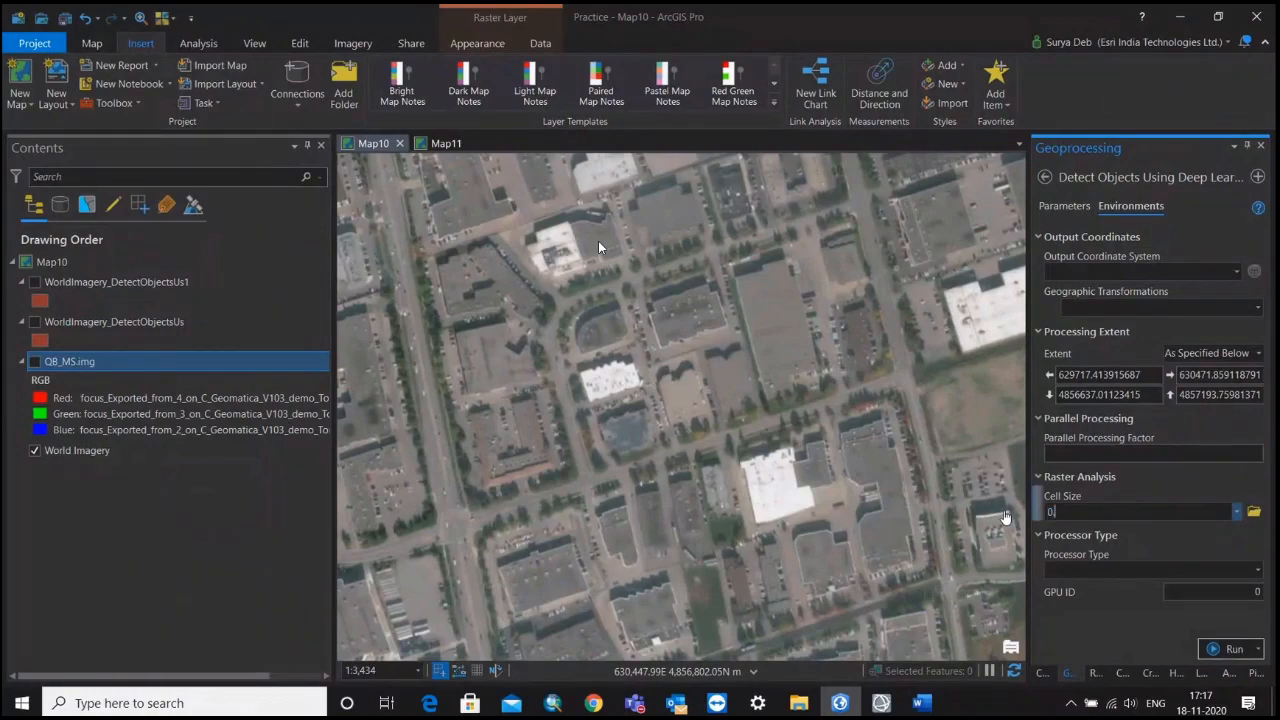
{"action": "type", "text": ".3"}
Step: Examine the CPU and GPU options for the processor type in the environment settings
{"action": "left_click", "coordinate": [1258, 571]}
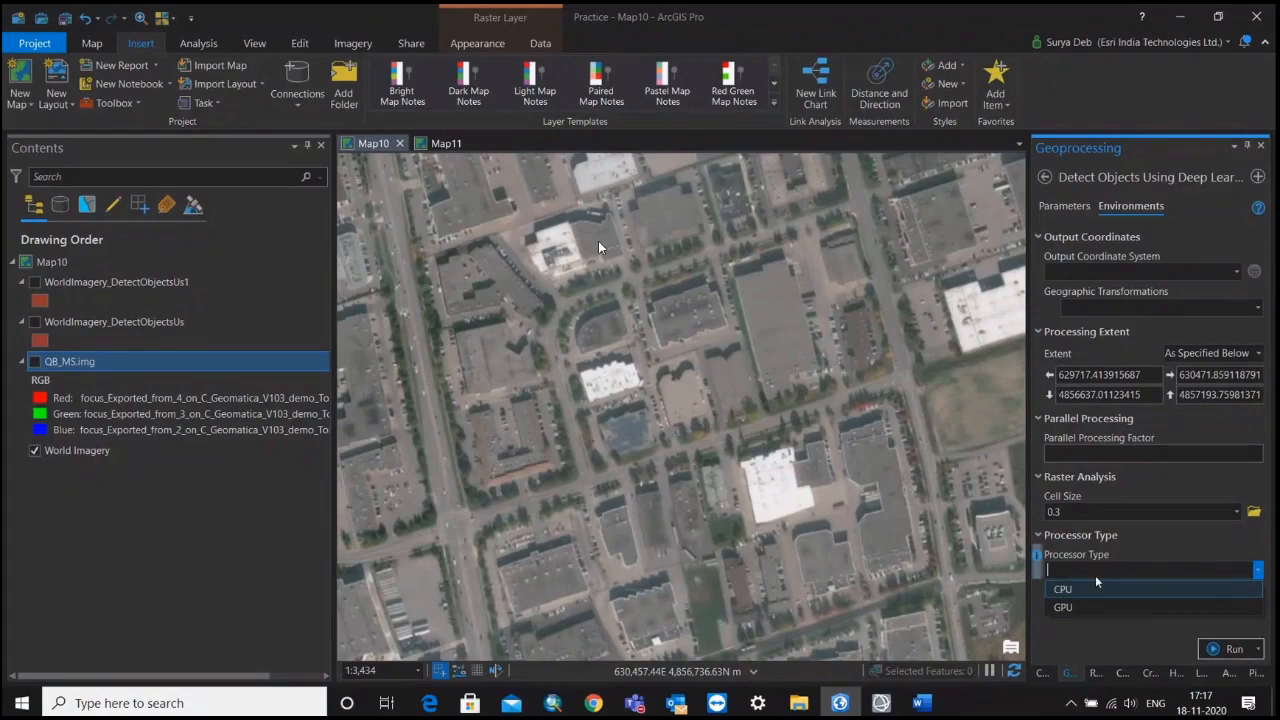
{"action": "left_click", "coordinate": [1146, 538]}
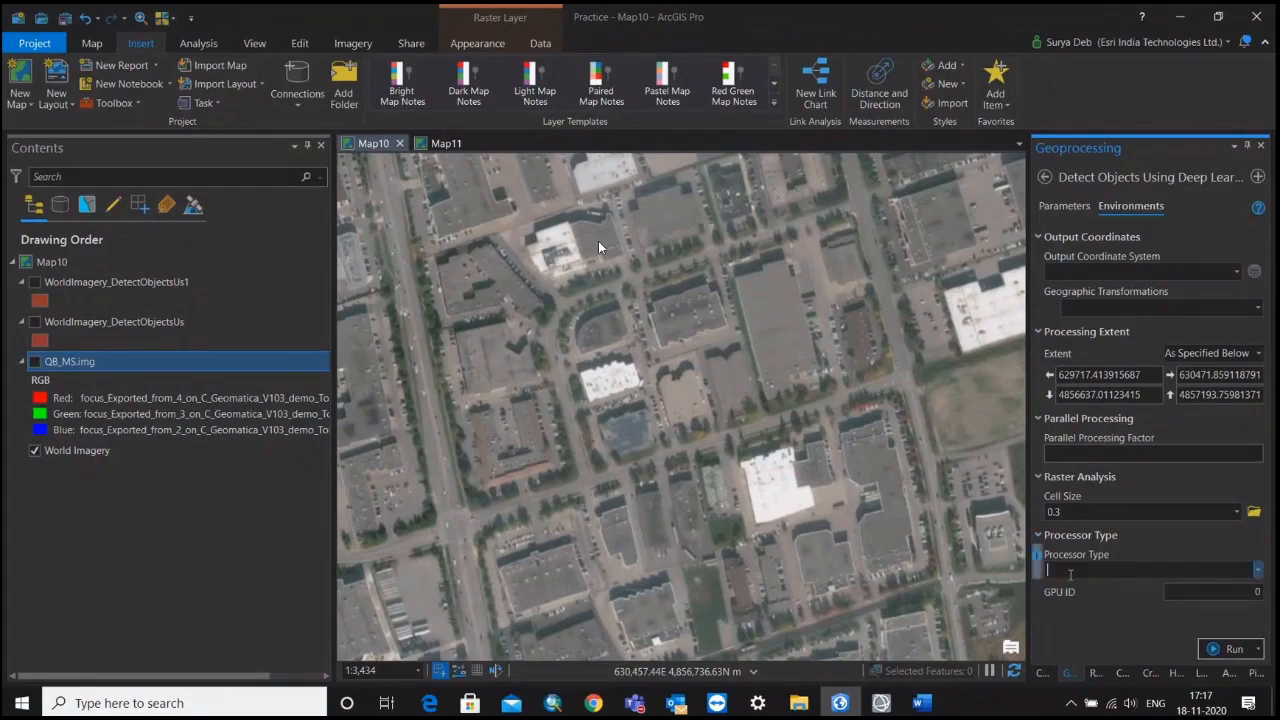
{"action": "left_click", "coordinate": [1258, 569]}
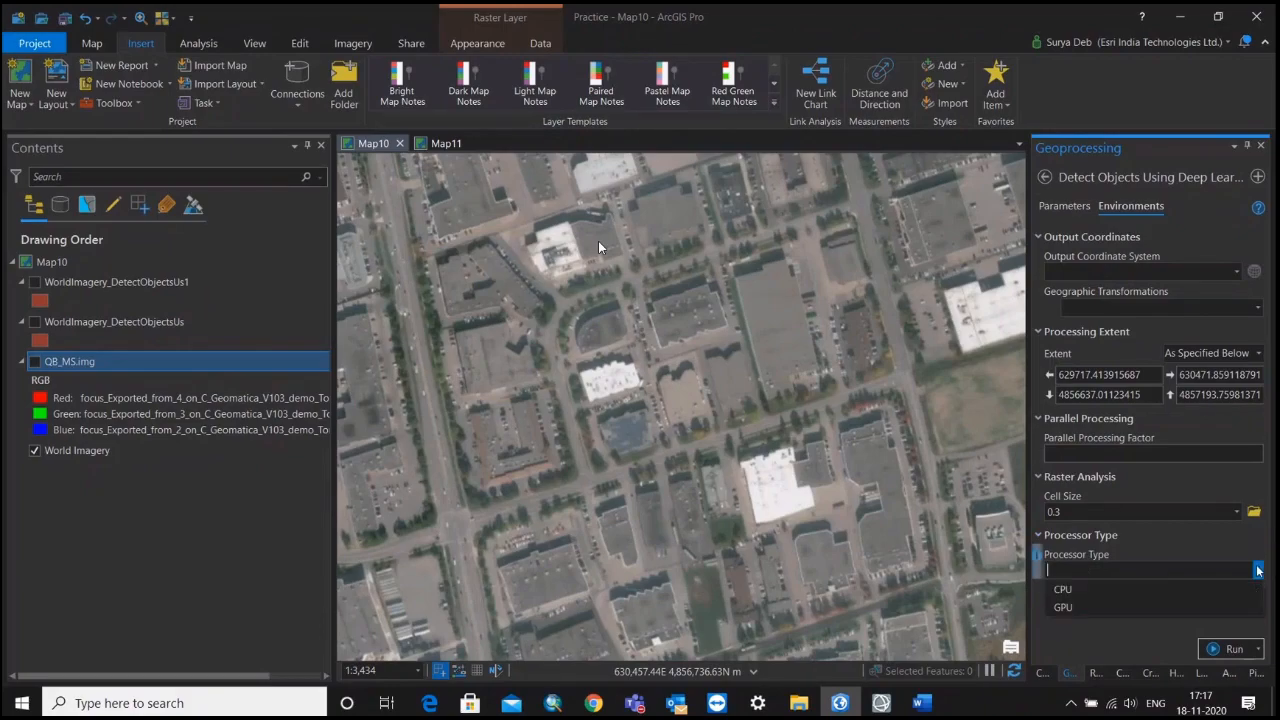
{"action": "left_click", "coordinate": [1064, 607]}
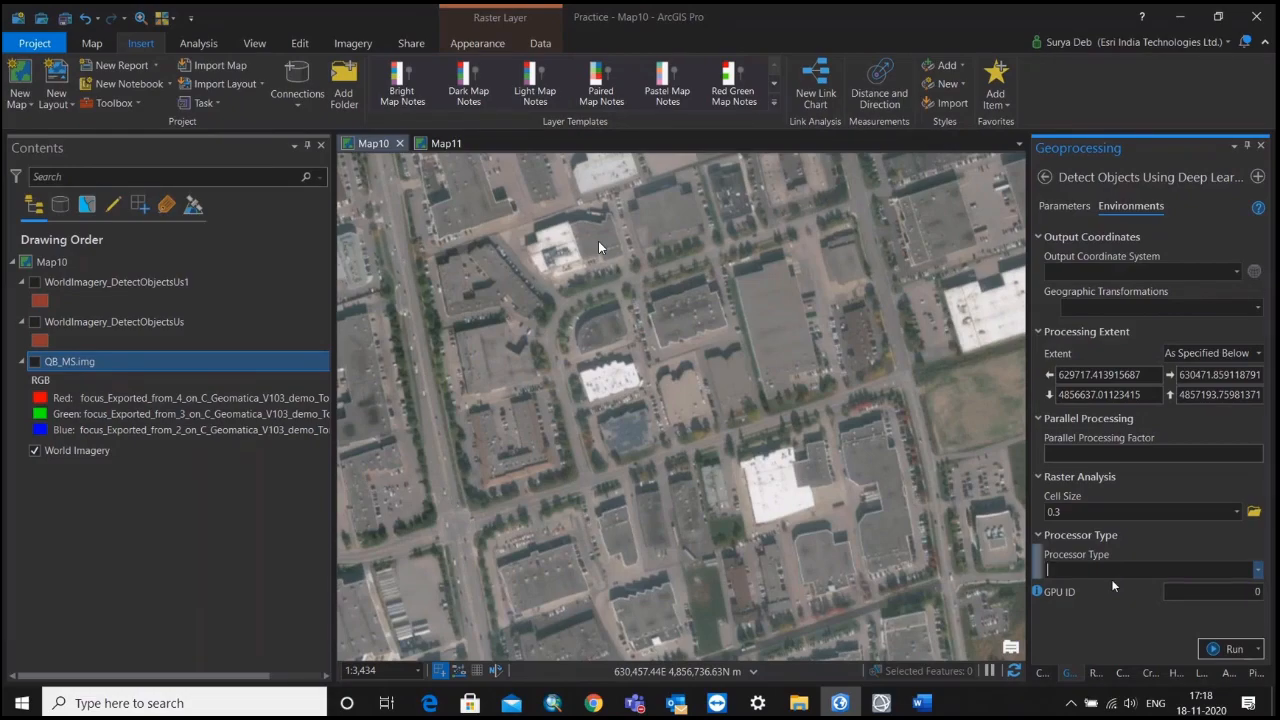
{"action": "left_click", "coordinate": [1259, 570]}
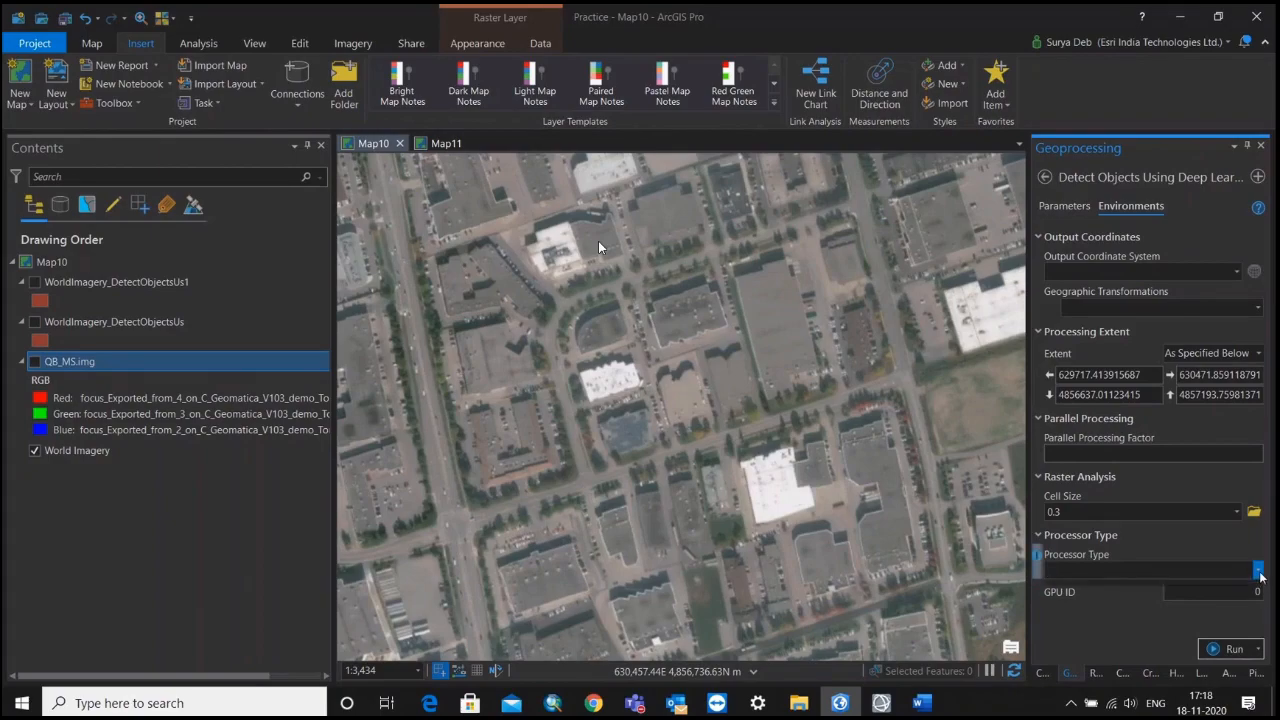
{"action": "left_click", "coordinate": [1134, 638]}
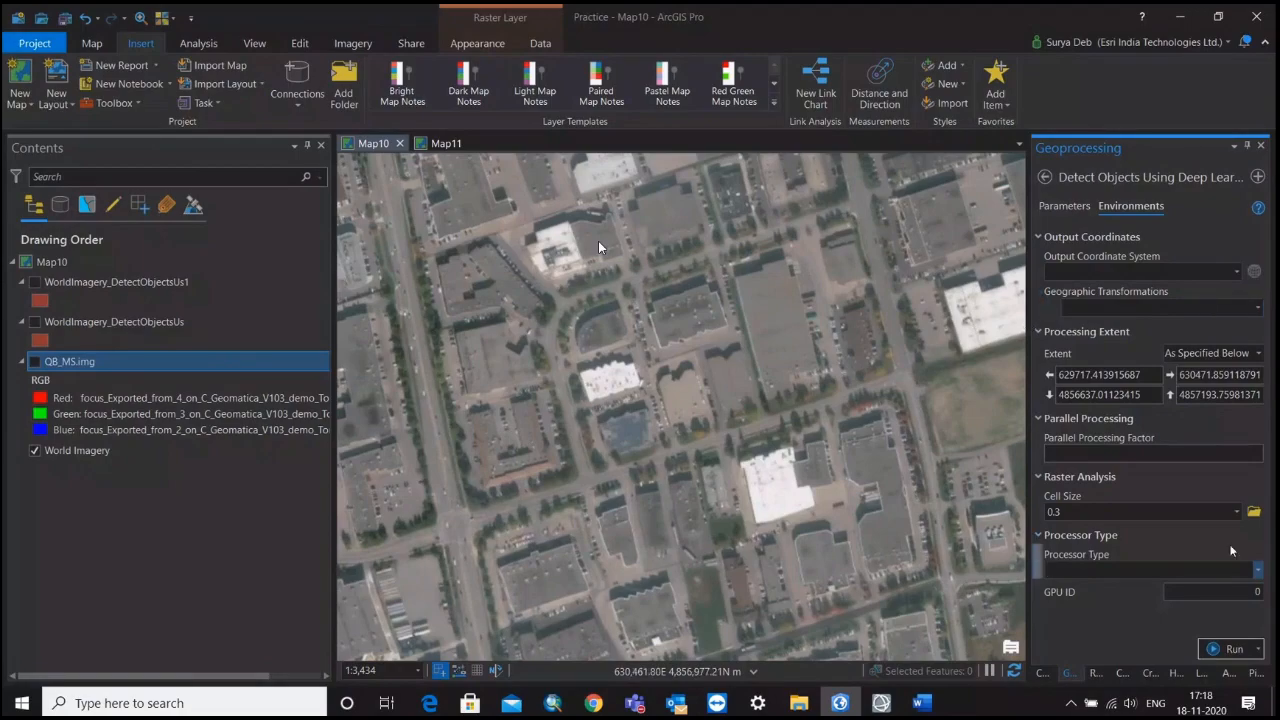
{"action": "left_click", "coordinate": [1258, 570]}
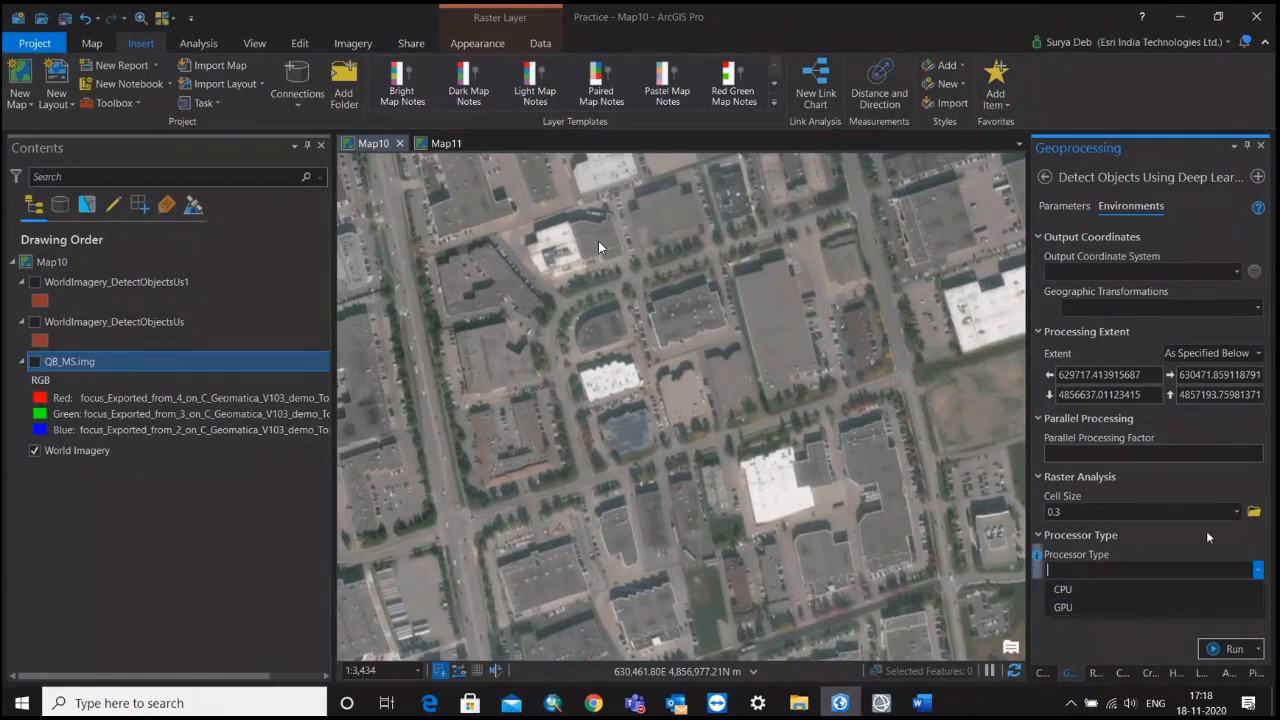
{"action": "left_click", "coordinate": [1075, 607]}
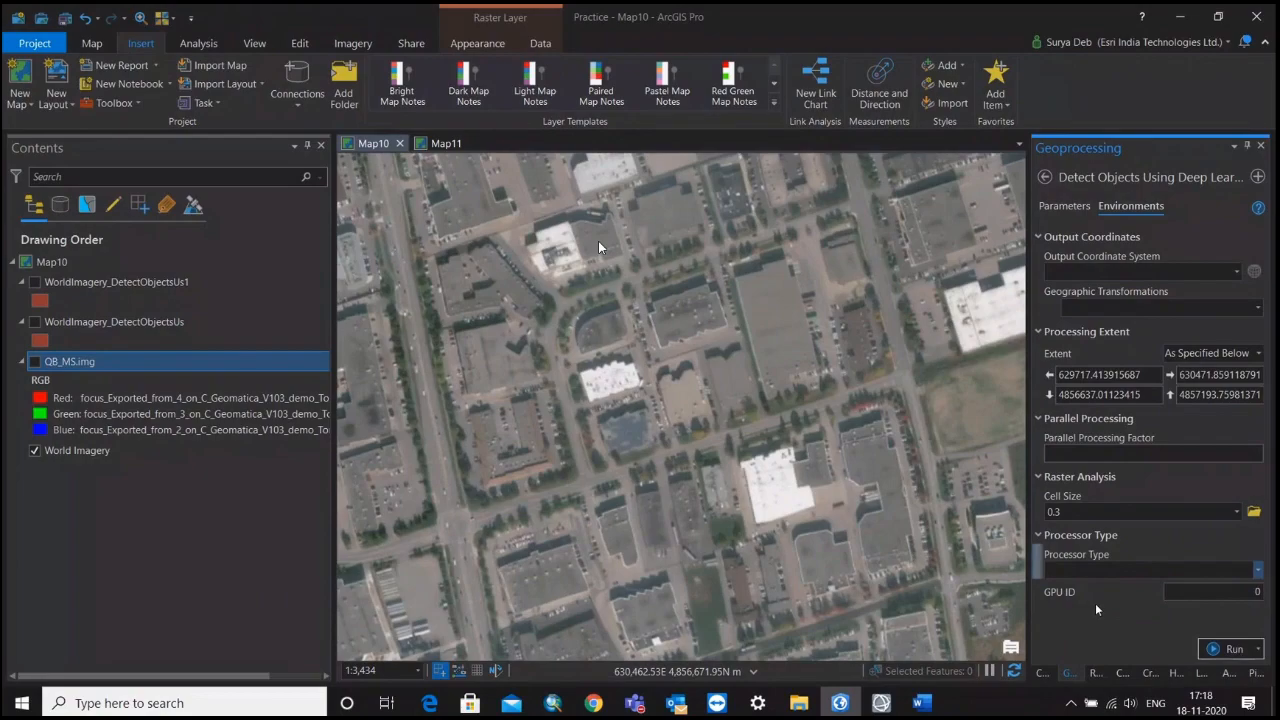
Step: Display the WorldImagery_DetectObjectsUs layer on Map10 to view its detected building footprints
{"action": "left_click", "coordinate": [34, 322]}
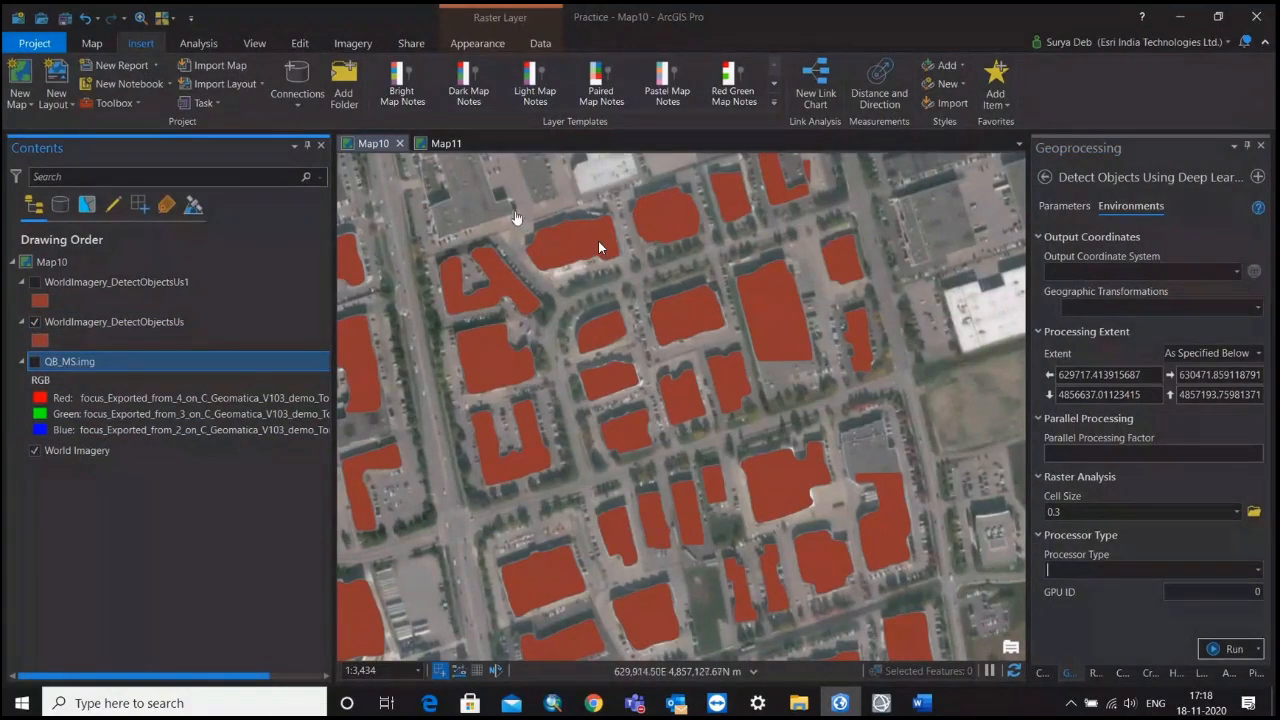
{"action": "left_click_drag", "start_coordinate": [515, 208], "coordinate": [509, 194]}
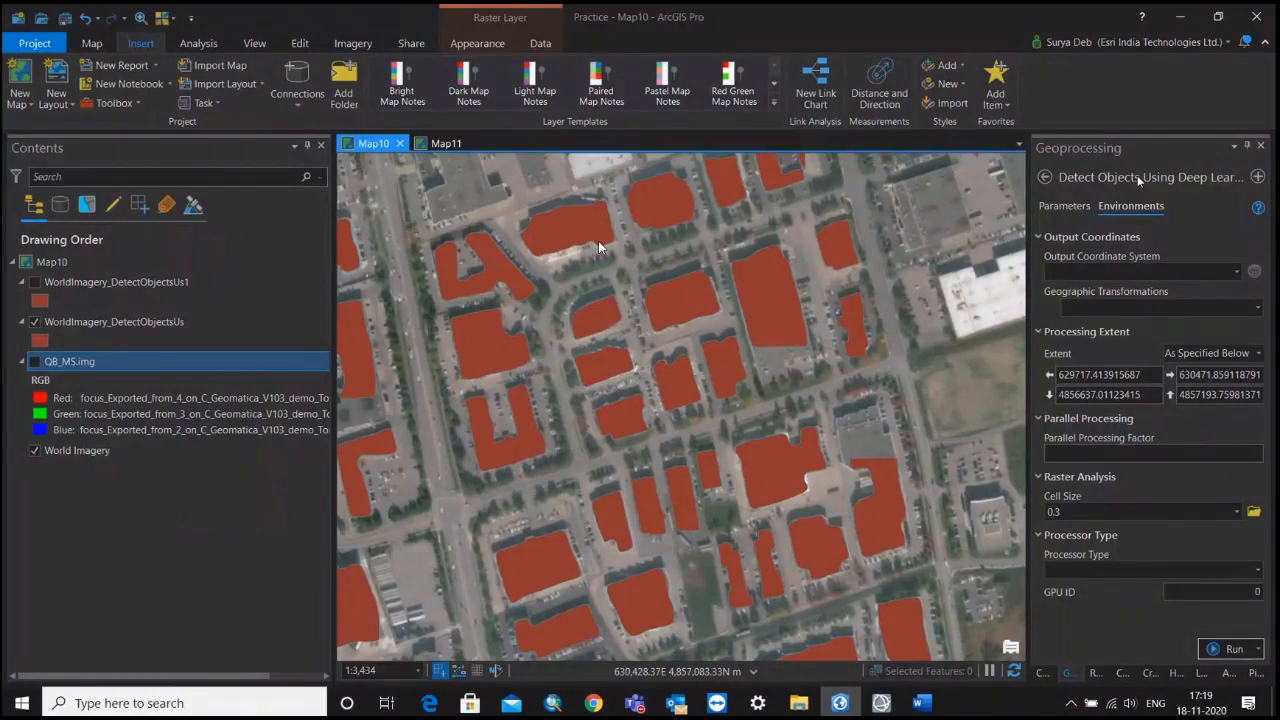
Step: Open the Regularize Building Footprint tool and set its input features to WorldImagery_DetectObjectsUs
{"action": "left_click", "coordinate": [1065, 205]}
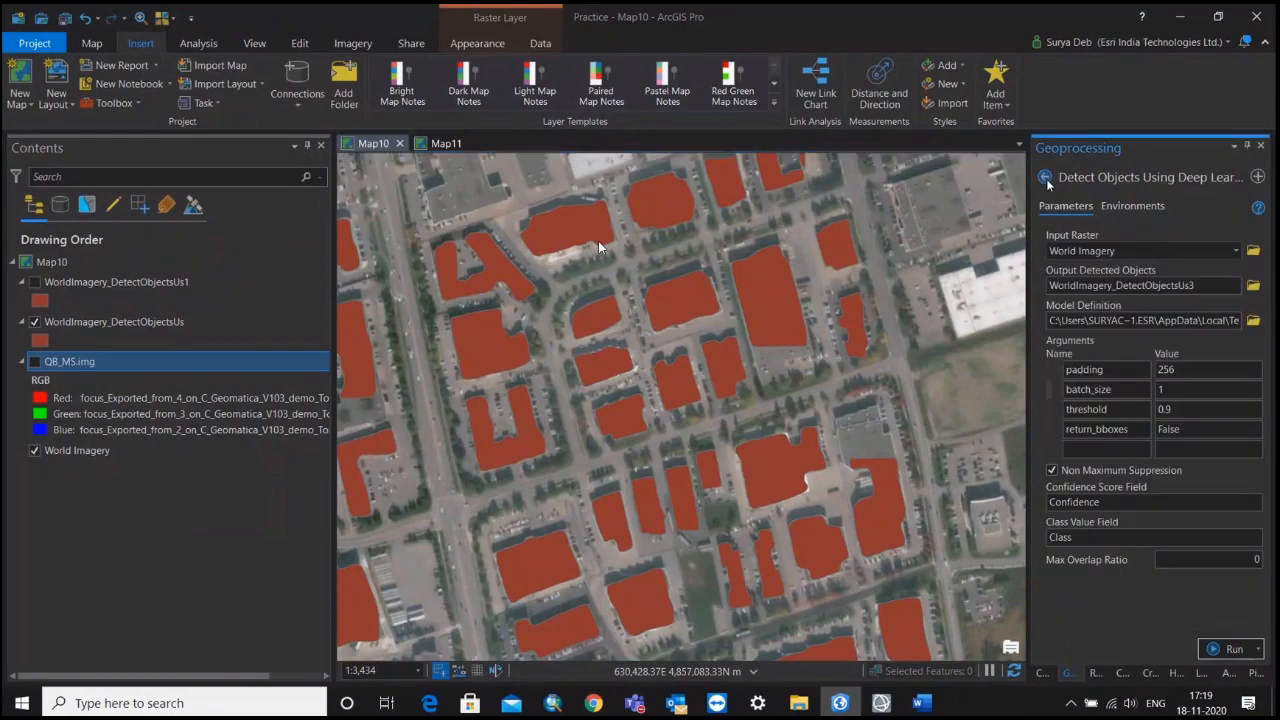
{"action": "left_click", "coordinate": [1045, 177]}
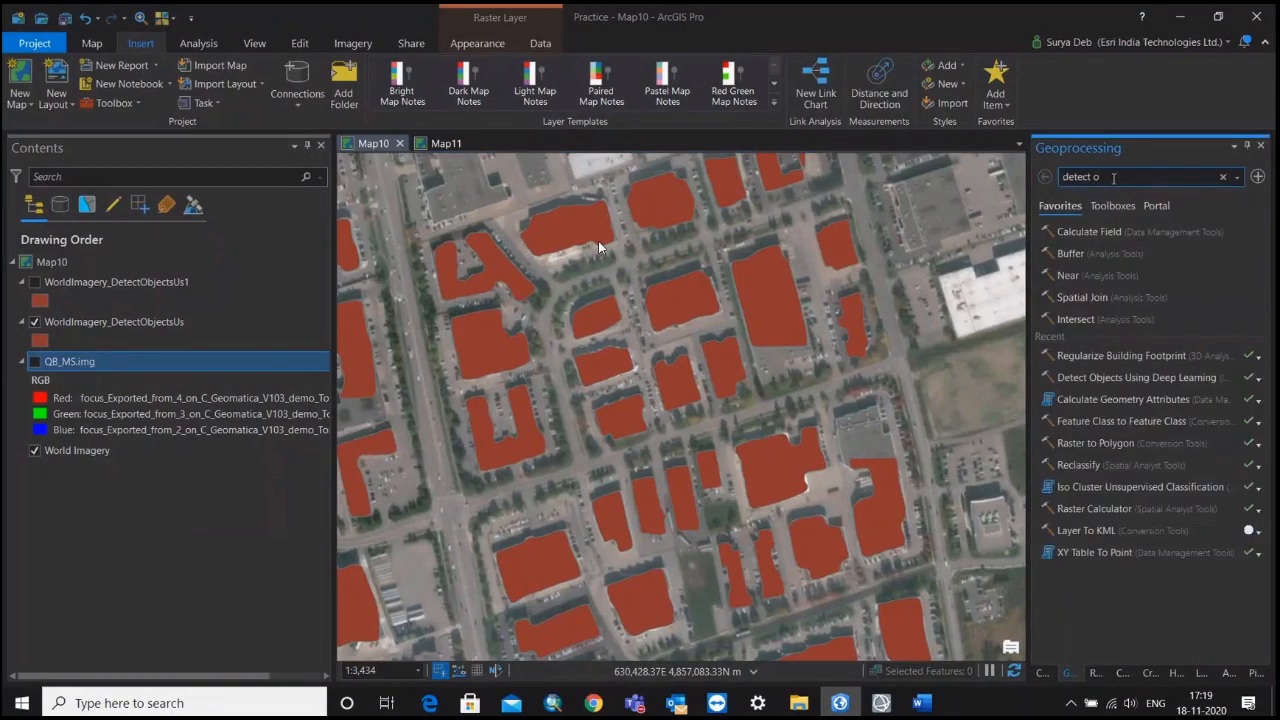
{"action": "left_click", "coordinate": [1114, 361]}
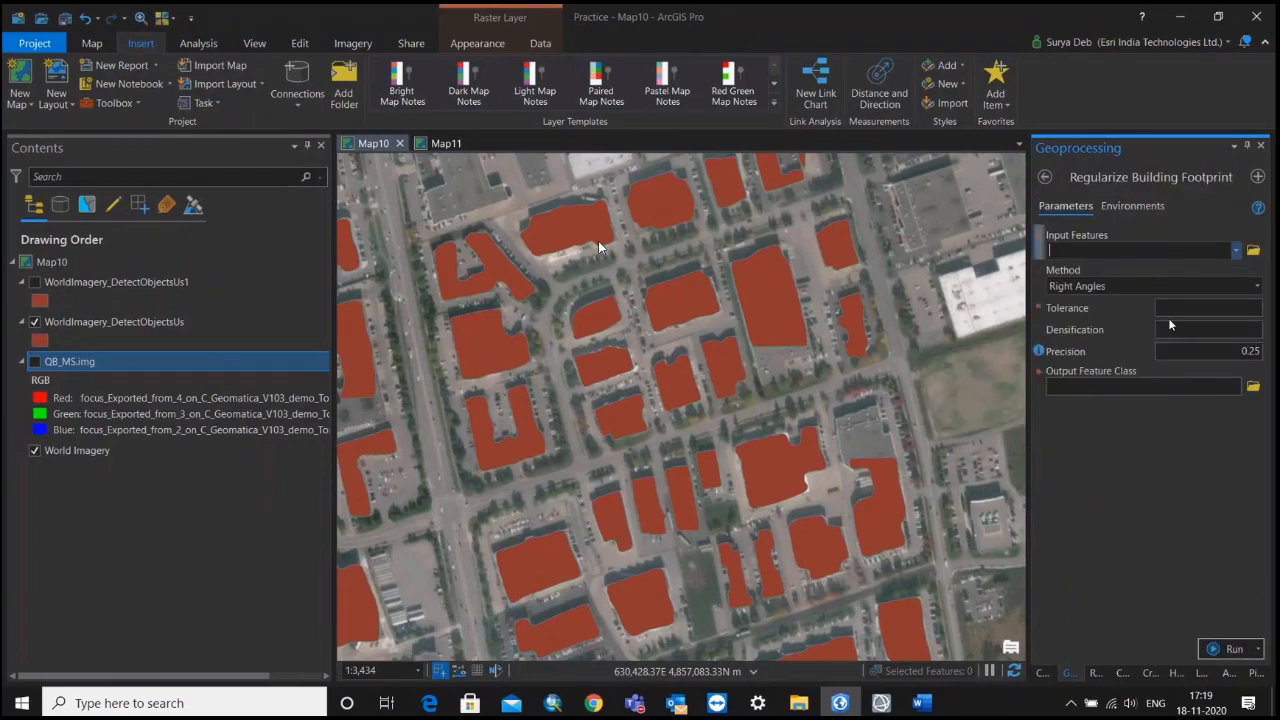
{"action": "left_click", "coordinate": [1236, 251]}
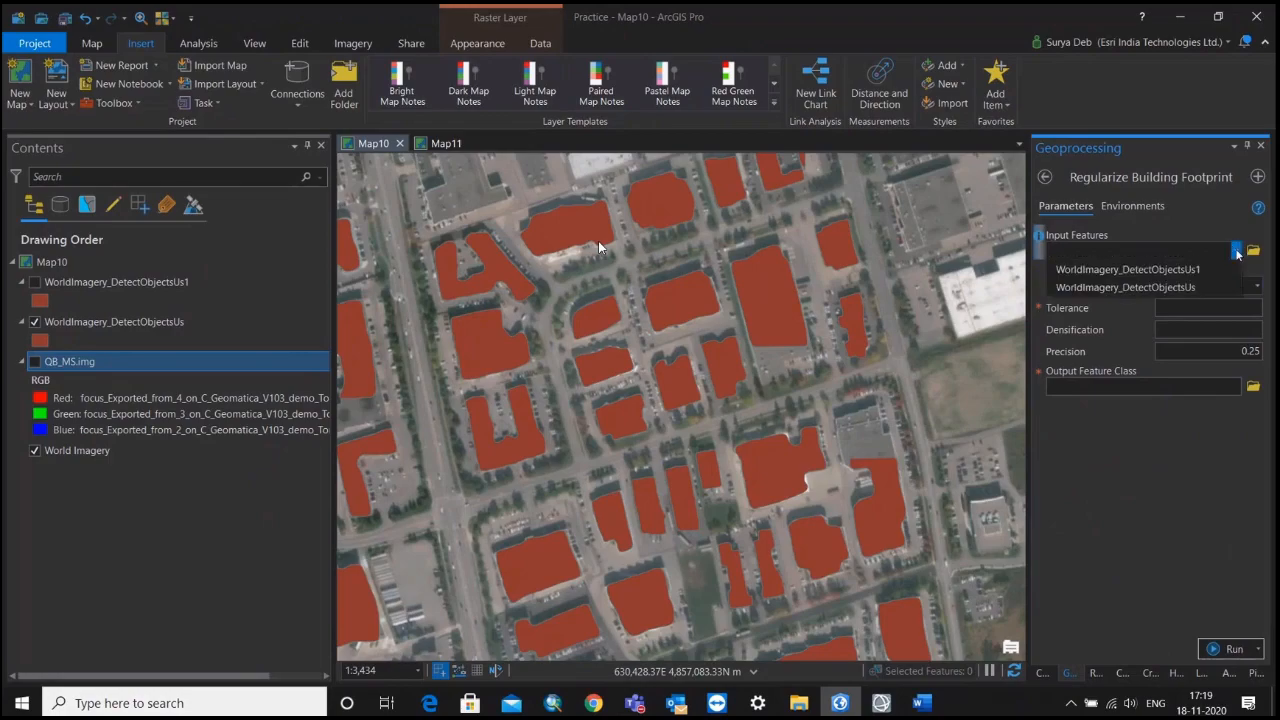
{"action": "left_click", "coordinate": [1129, 287]}
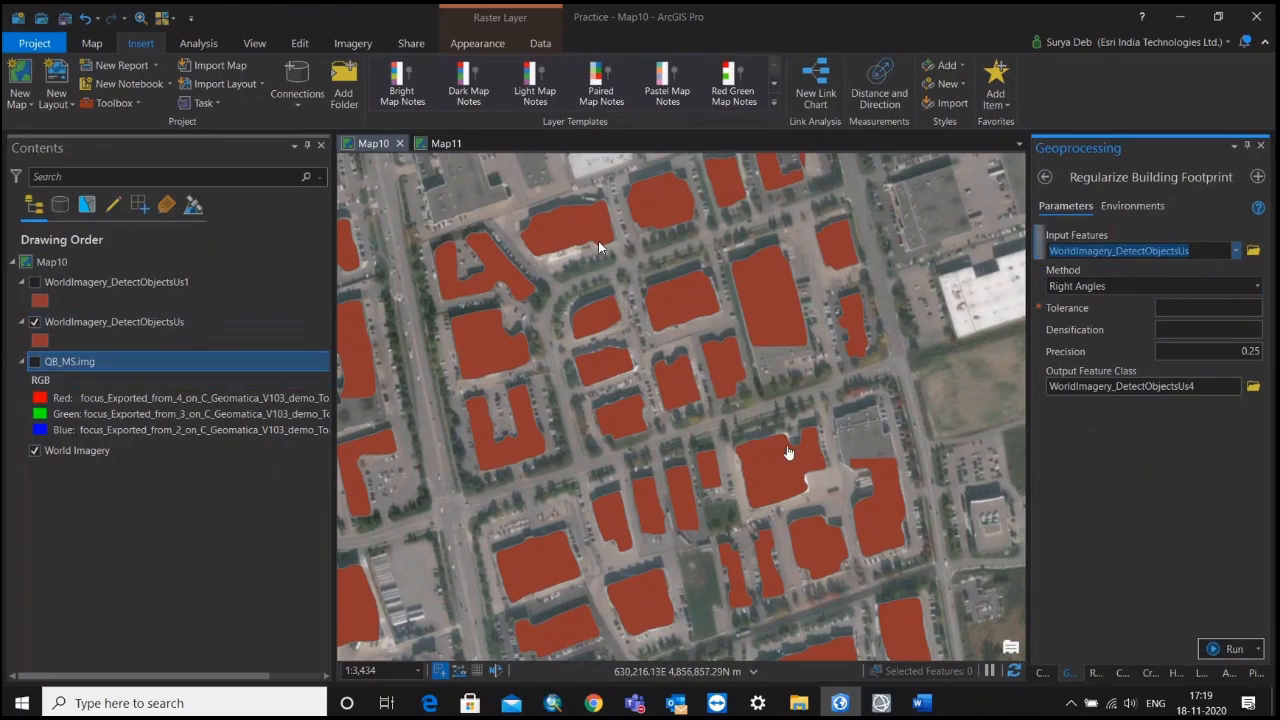
Step: Keep Right Angles as the regularization method and set the tolerance to 1
{"action": "left_click", "coordinate": [1257, 287]}
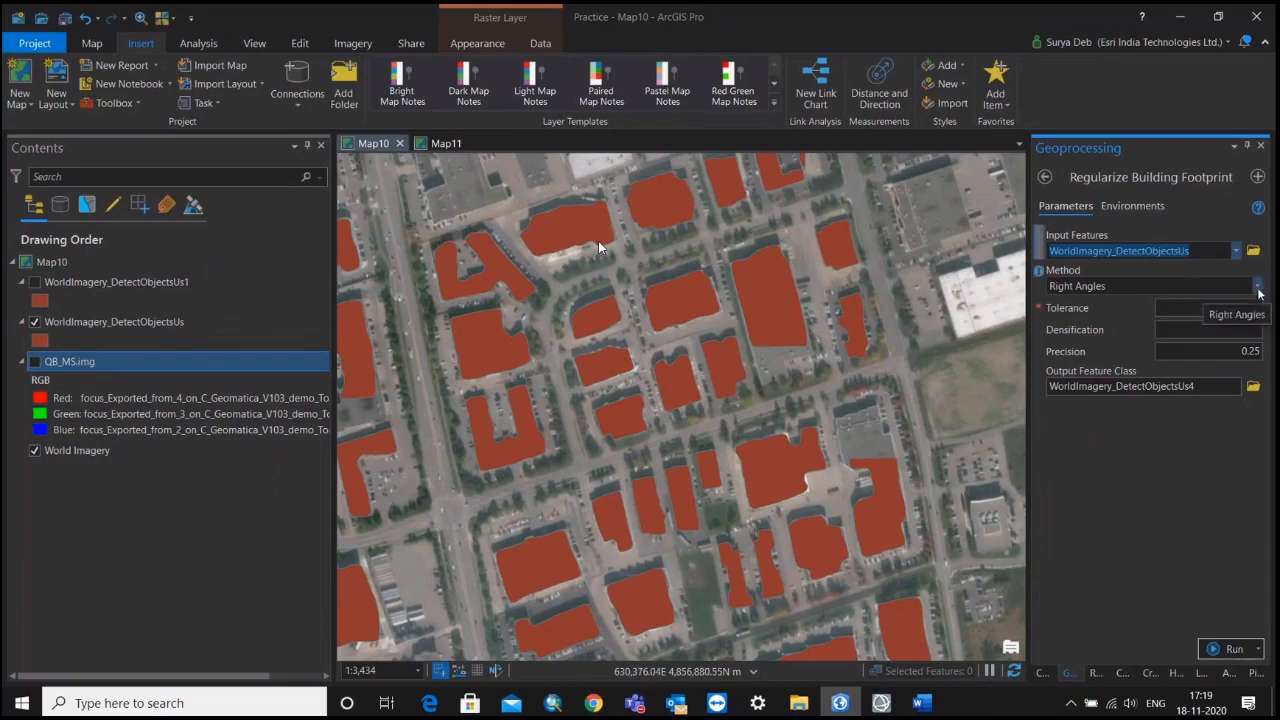
{"action": "left_click", "coordinate": [1238, 298]}
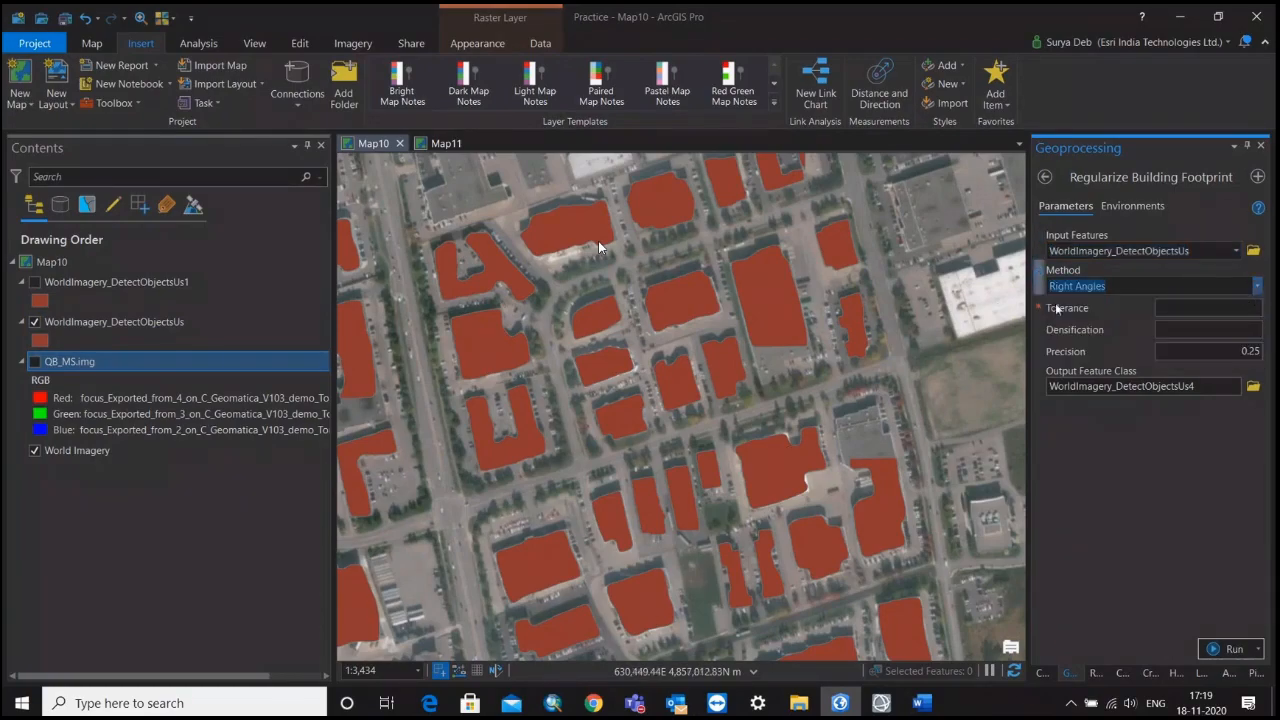
{"action": "left_click", "coordinate": [1237, 306]}
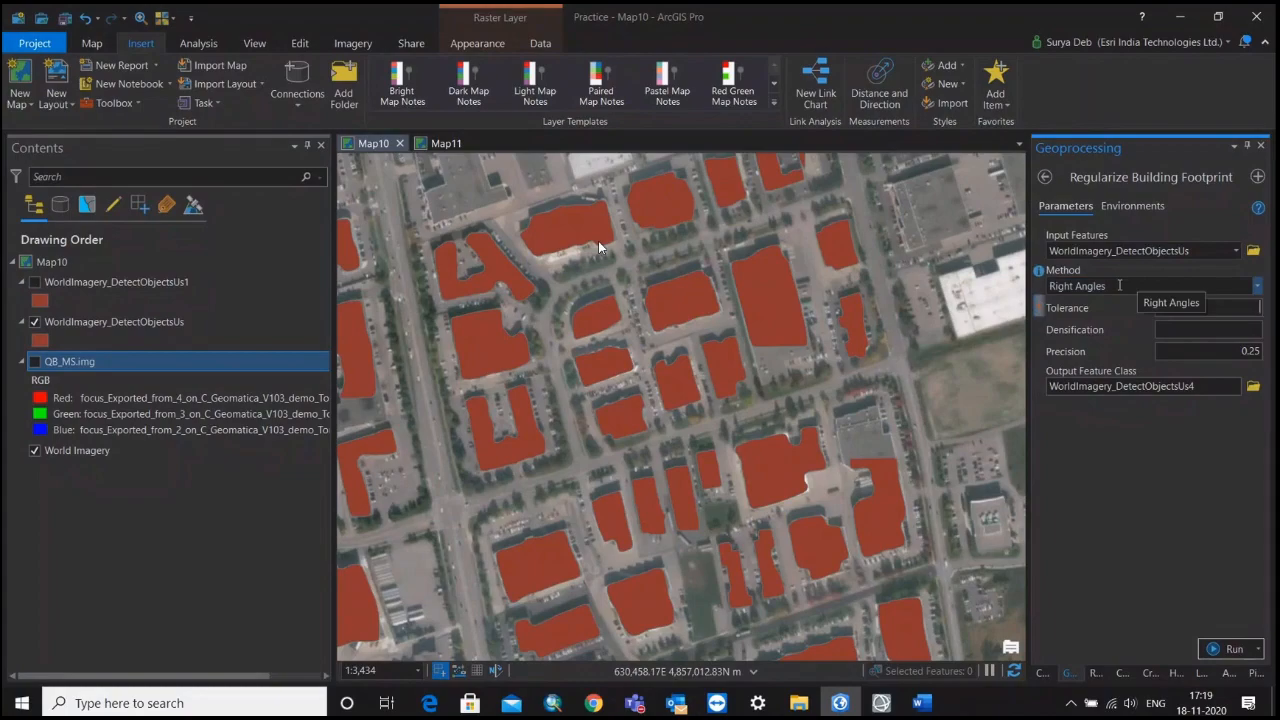
{"action": "type", "text": "1"}
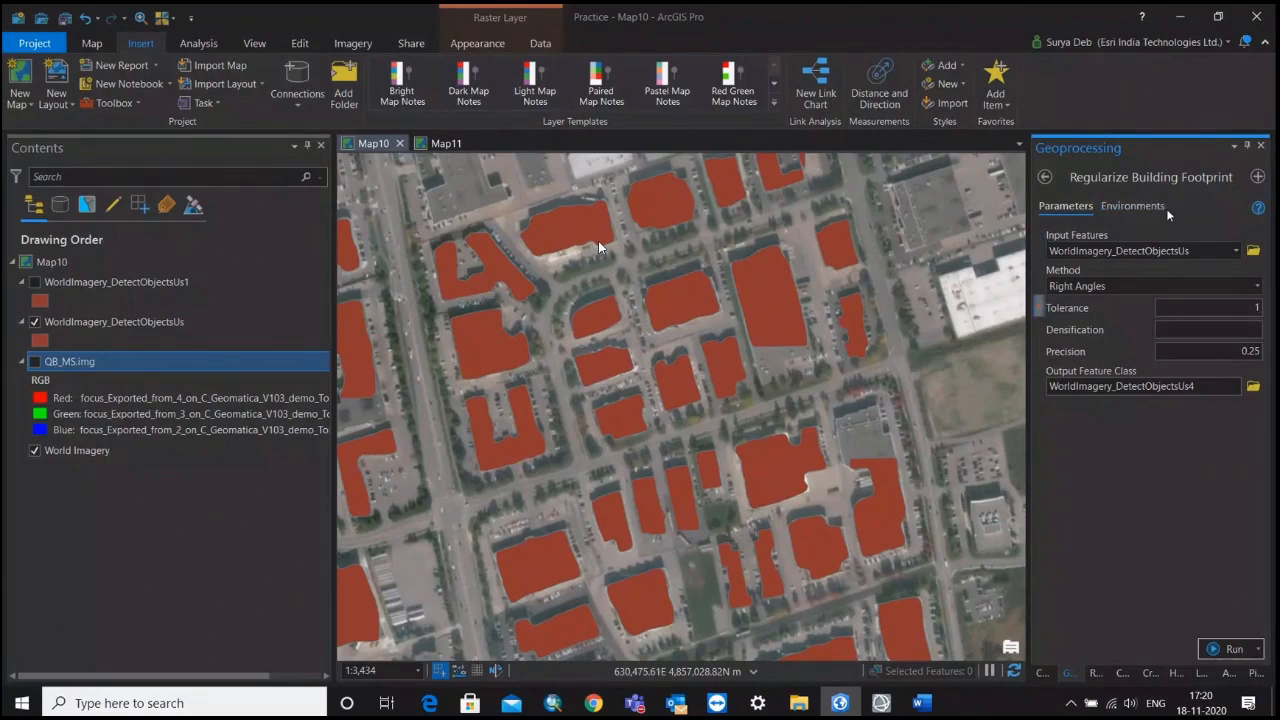
Step: Hide the WorldImagery_DetectObjectsUs layer and display WorldImagery_DetectObjectsUs1 in its place
{"action": "left_click", "coordinate": [34, 322]}
{"action": "left_click", "coordinate": [34, 282]}
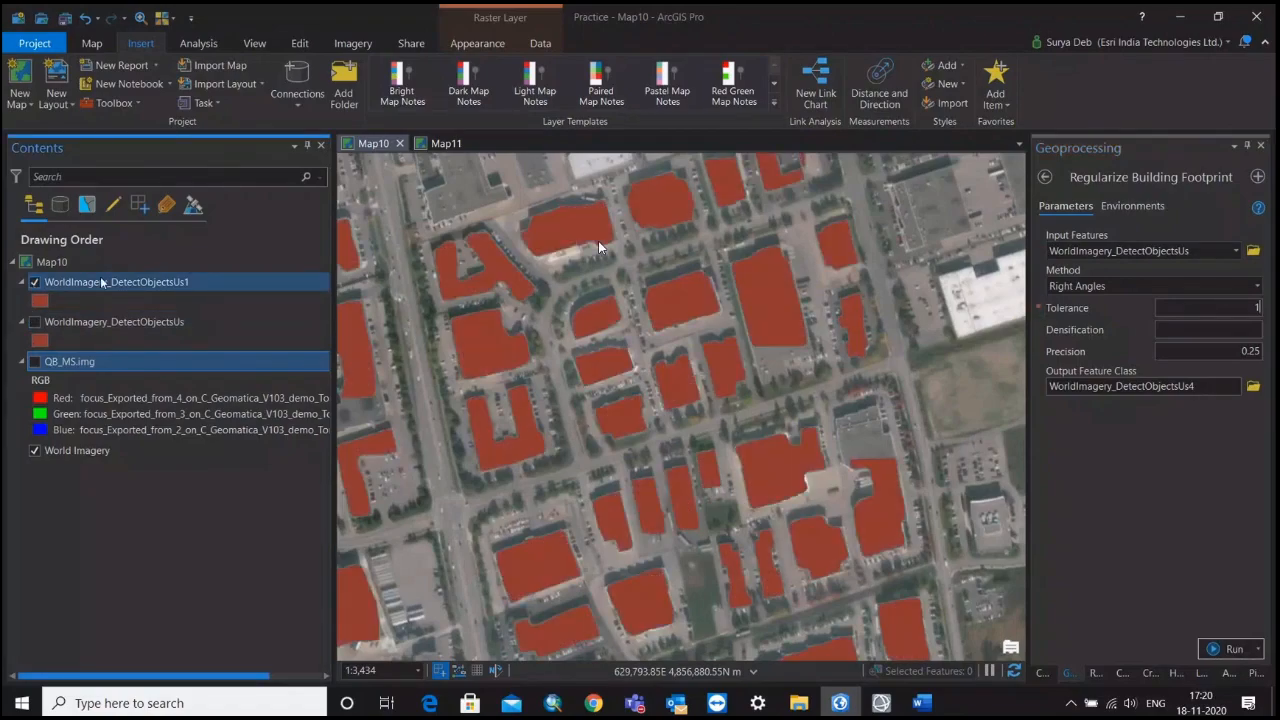